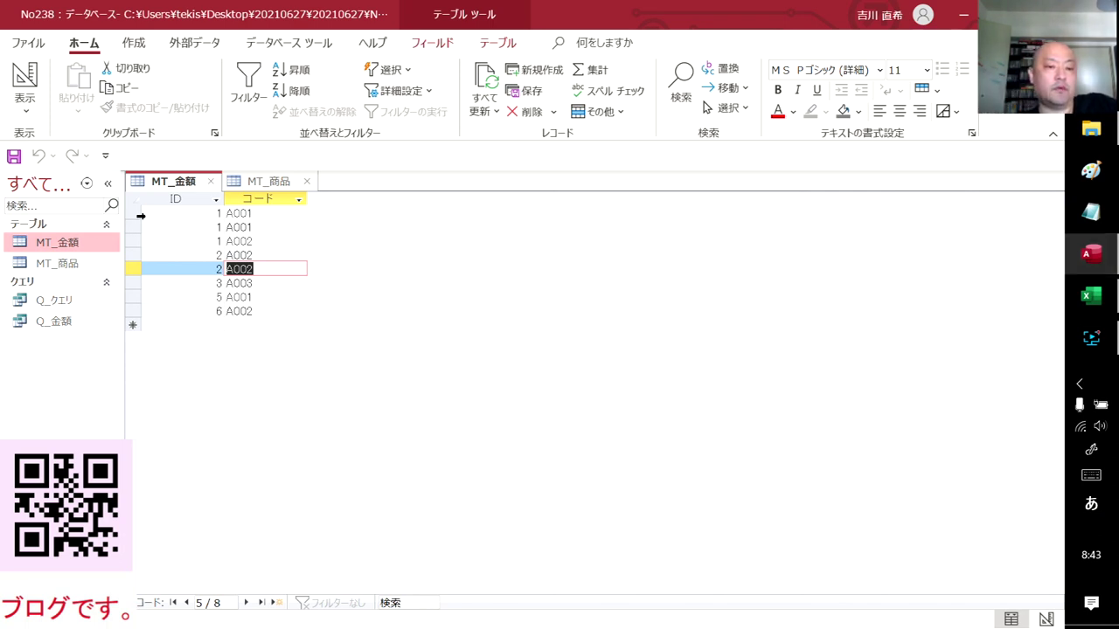
Compare the MT_金額 and MT_商品 tables, checking the ID 1, A002 record, and end on MT_商品
{"action": "left_click", "coordinate": [276, 182]}
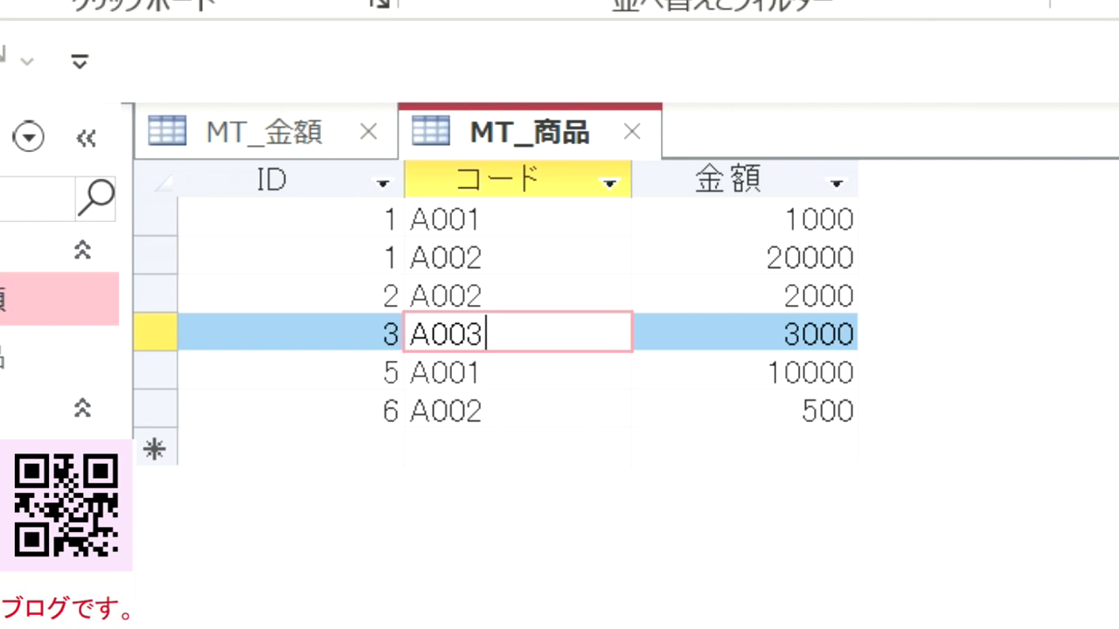
{"action": "left_click", "coordinate": [308, 139]}
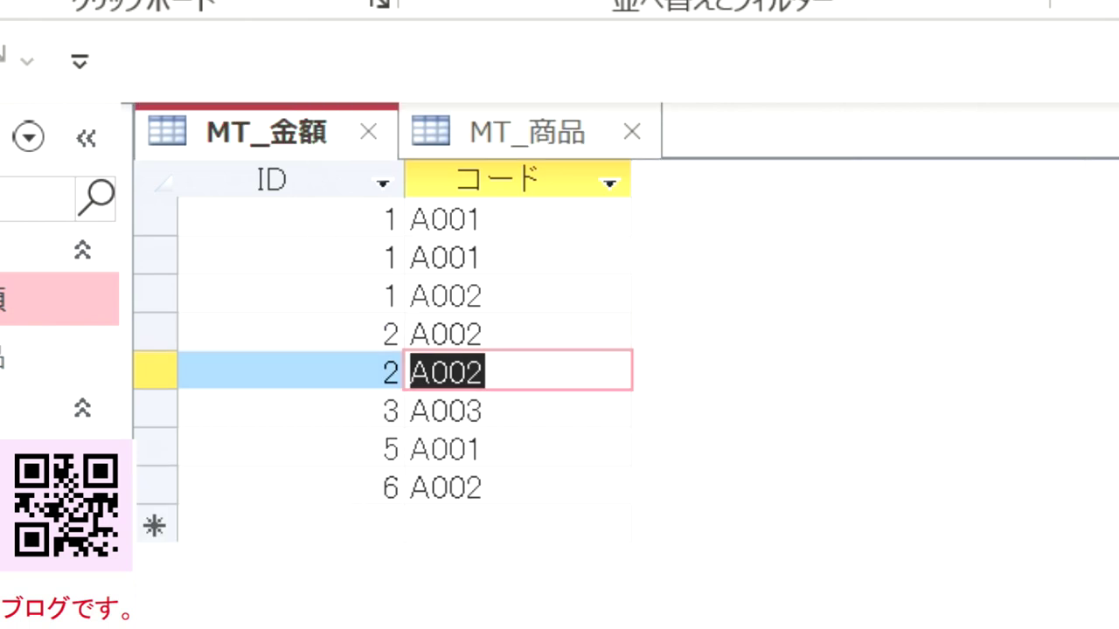
{"action": "left_click", "coordinate": [451, 296]}
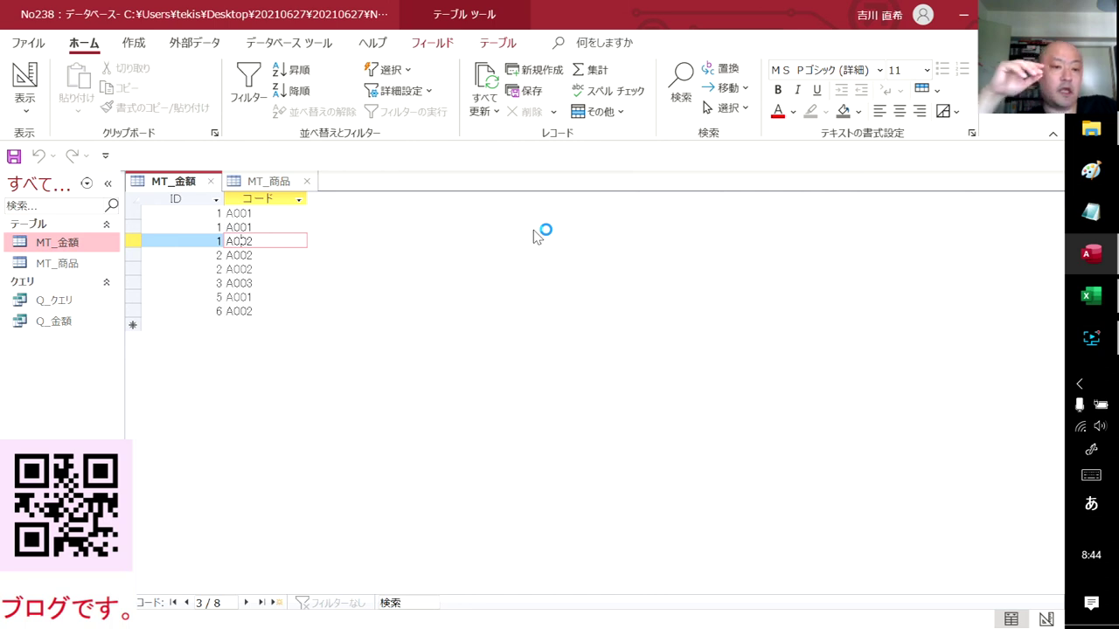
{"action": "left_click", "coordinate": [280, 181]}
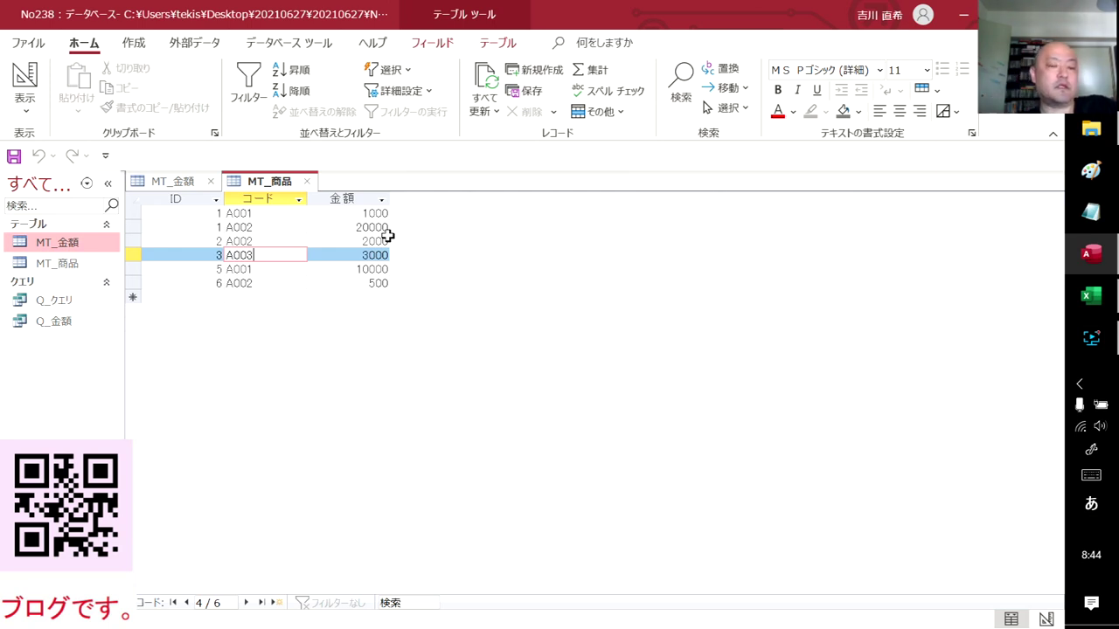
Open Q_金額 in design view and zoom into its 金額 DLookUp expression
{"action": "double_click", "coordinate": [60, 323]}
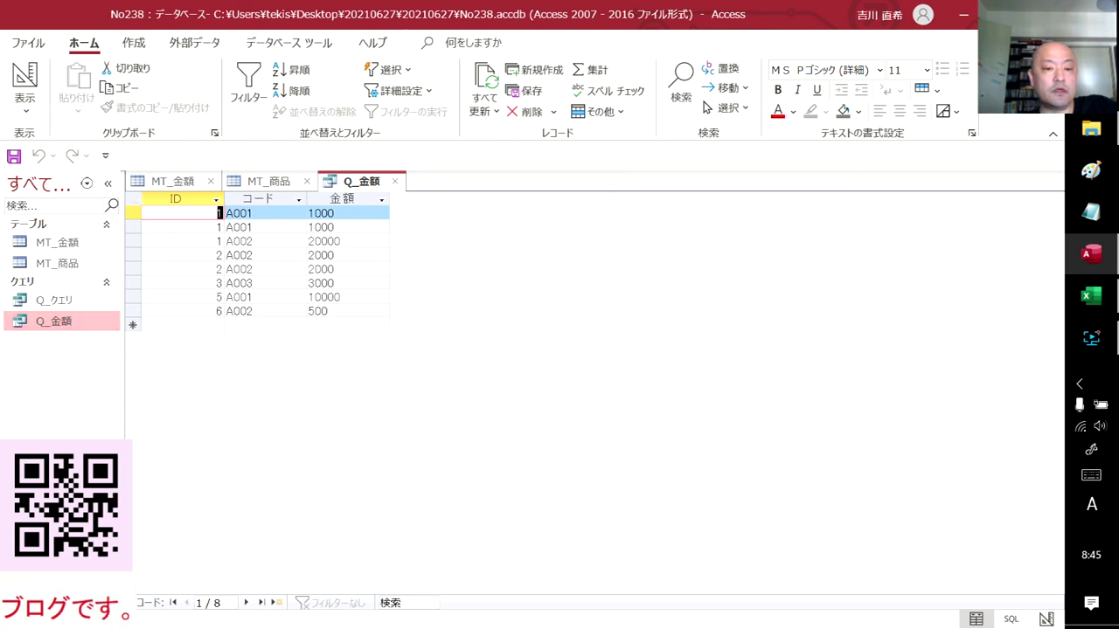
{"action": "right_click", "coordinate": [373, 182]}
{"action": "left_click", "coordinate": [433, 270]}
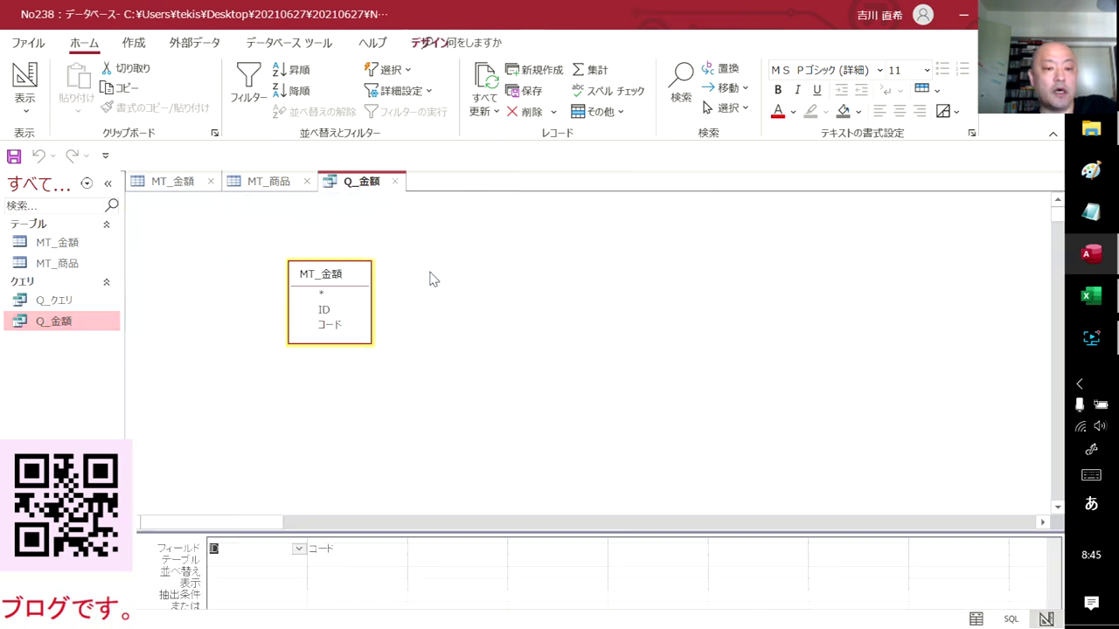
{"action": "left_click_drag", "start_coordinate": [422, 532], "coordinate": [424, 428]}
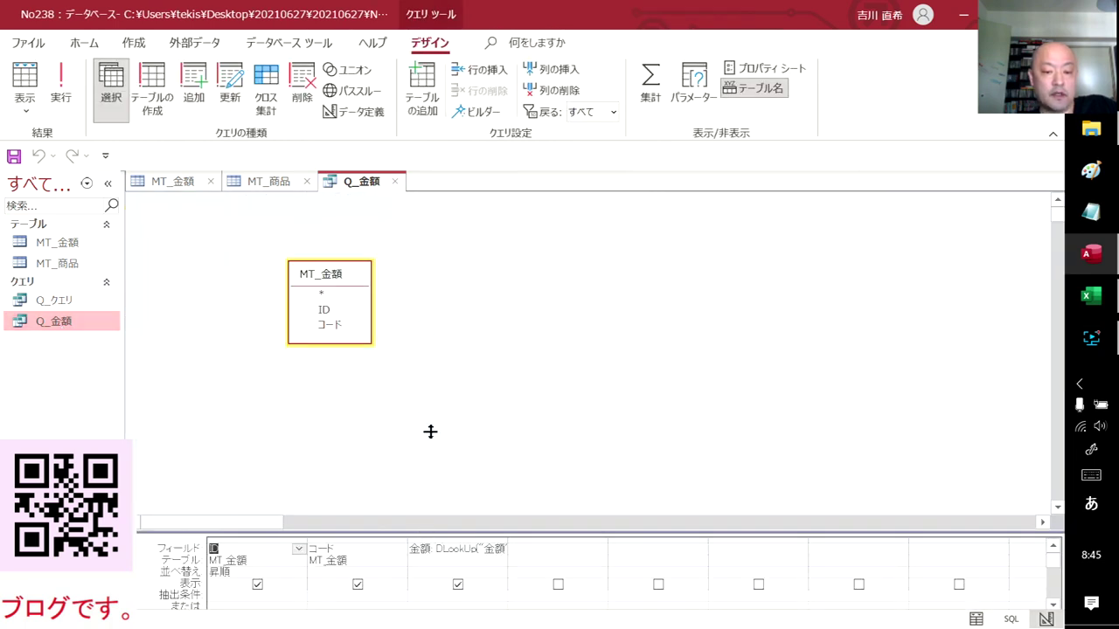
{"action": "right_click", "coordinate": [440, 446]}
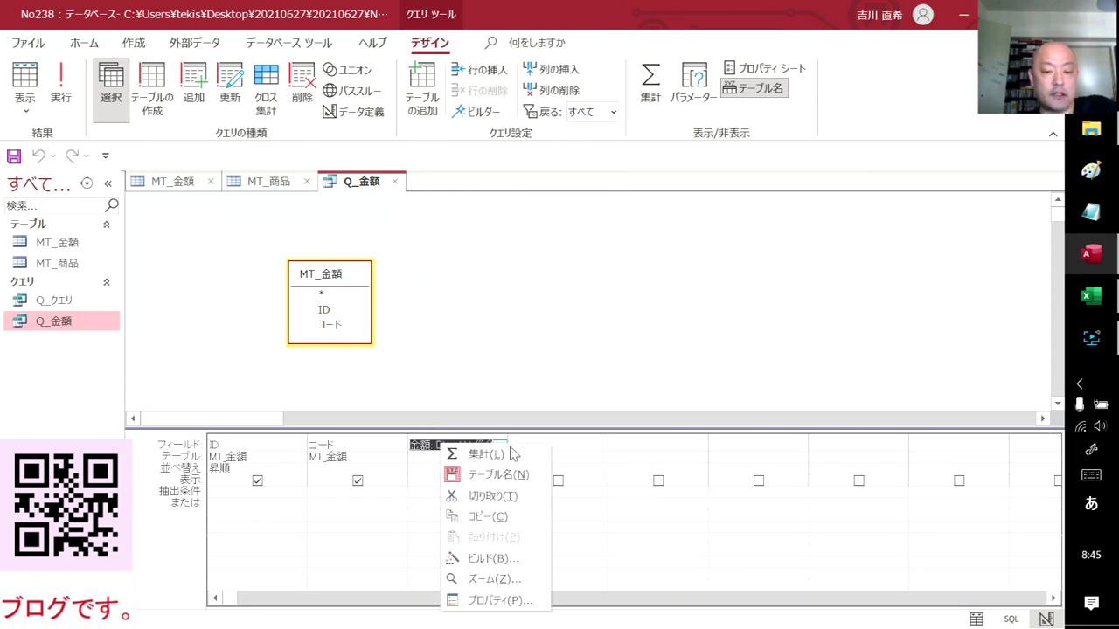
{"action": "left_click", "coordinate": [501, 578]}
{"action": "key", "text": "End"}
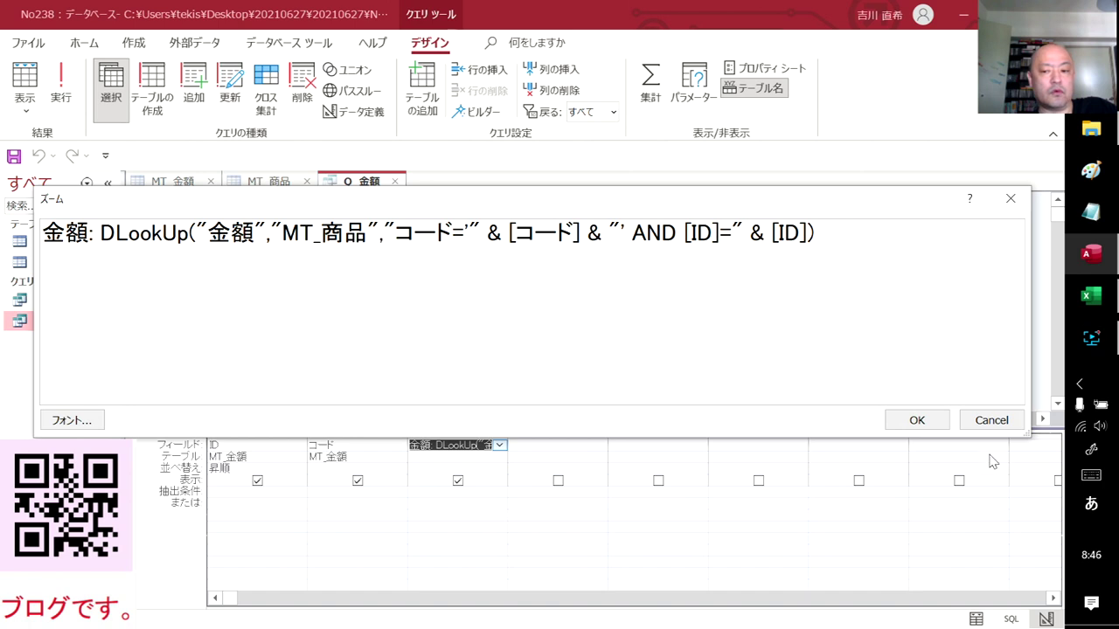
{"action": "left_click", "coordinate": [932, 426]}
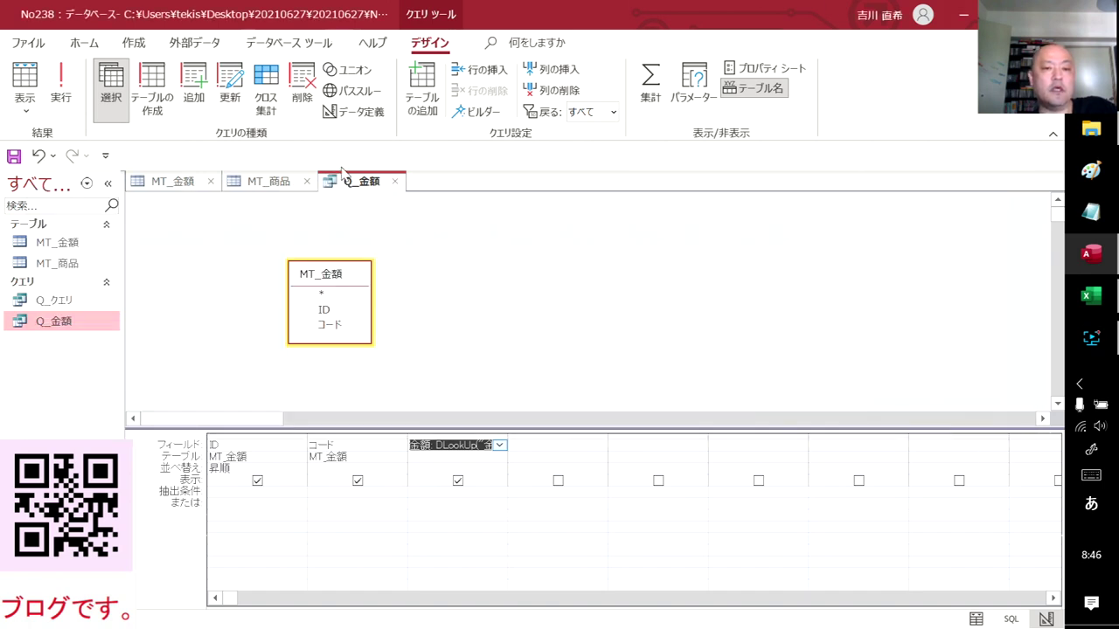
Close Q_金額 saving changes, copy all MT_商品 records, and bring up Paste Special in Excel
{"action": "left_click", "coordinate": [391, 183]}
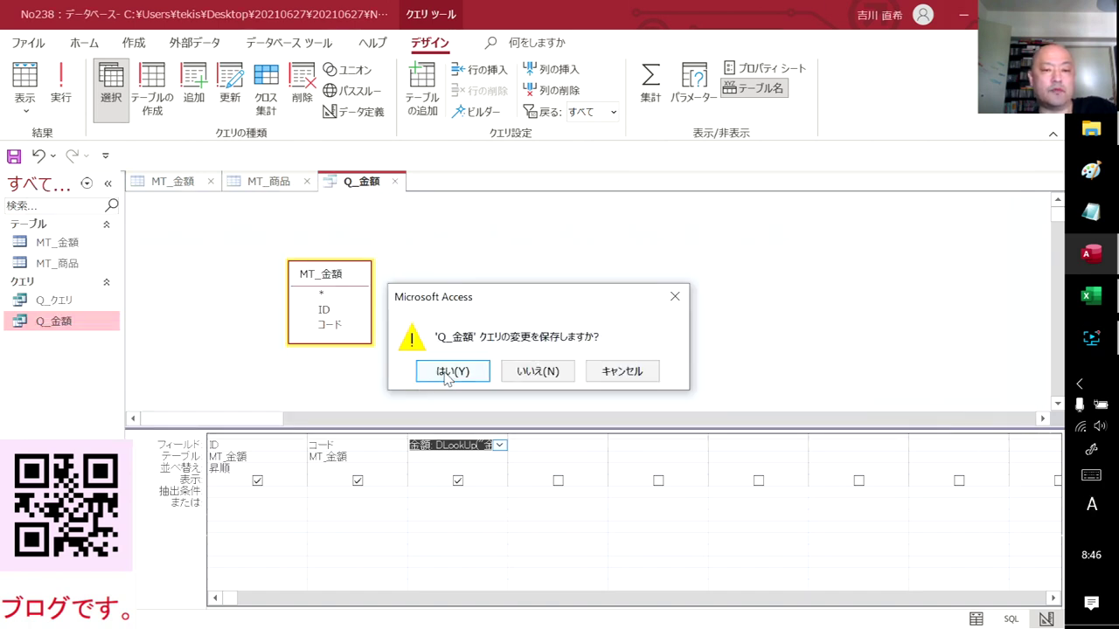
{"action": "left_click", "coordinate": [447, 374]}
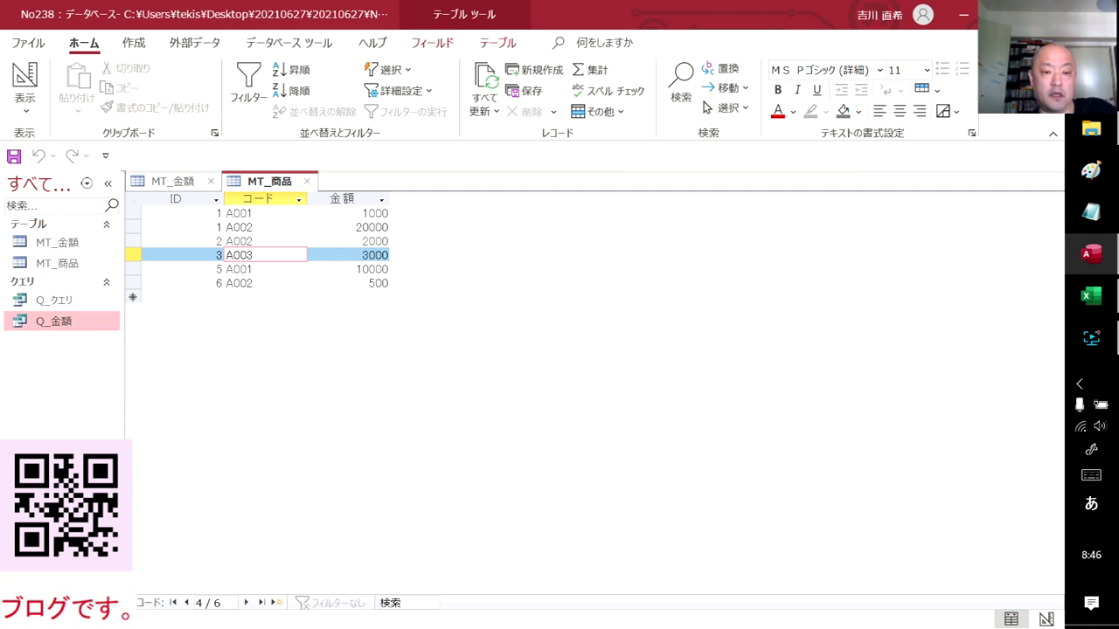
{"action": "left_click", "coordinate": [133, 200]}
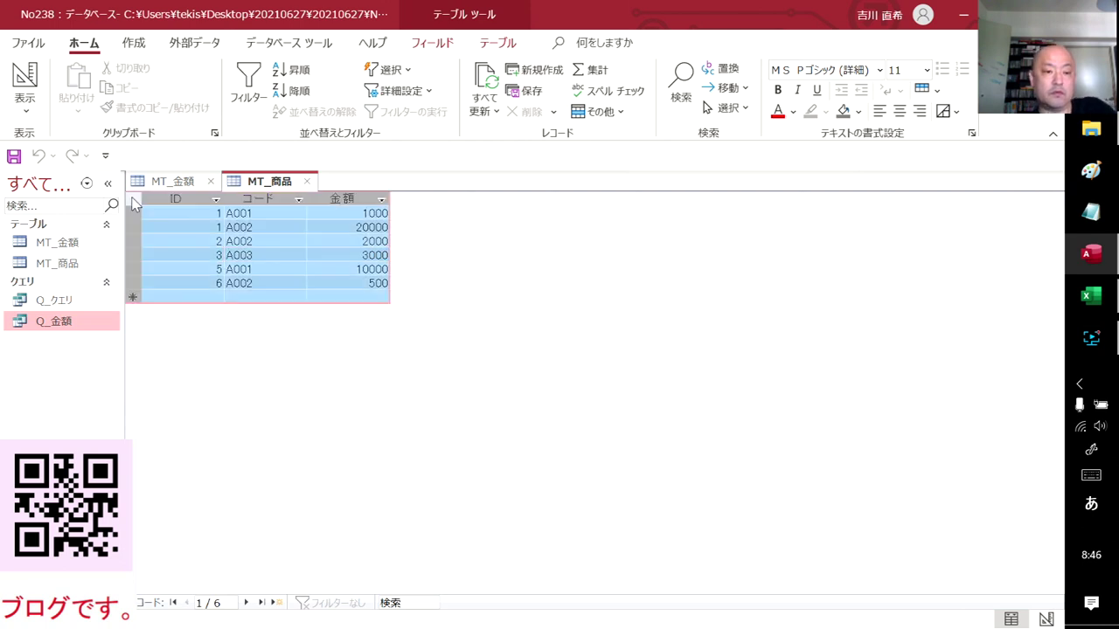
{"action": "key", "text": "ctrl+c"}
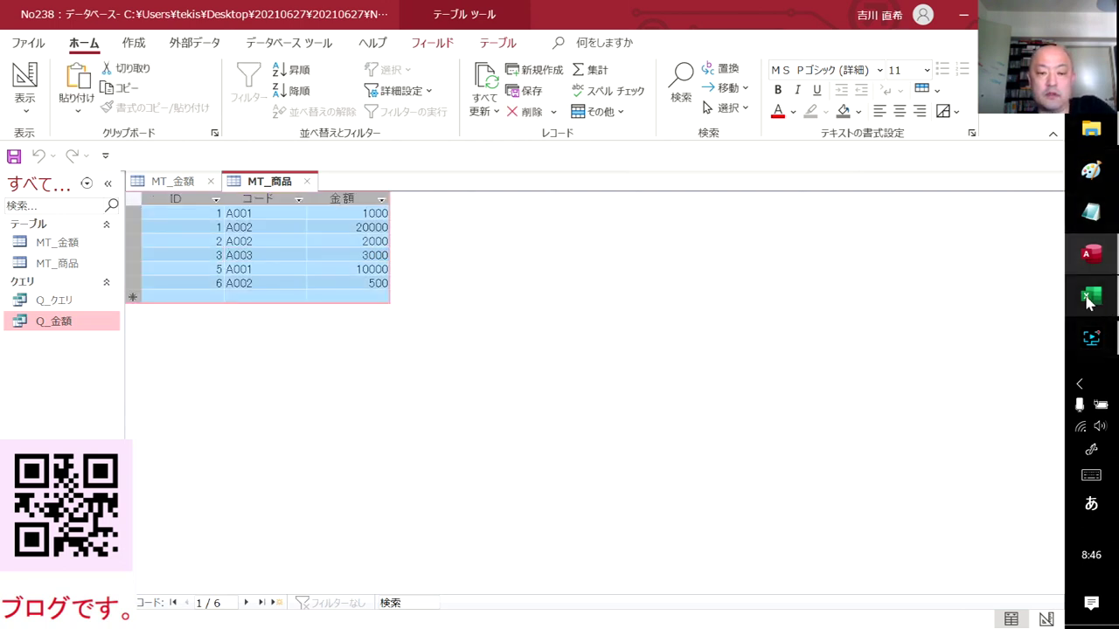
{"action": "left_click", "coordinate": [1090, 296]}
{"action": "key", "text": "ctrl+alt+v"}
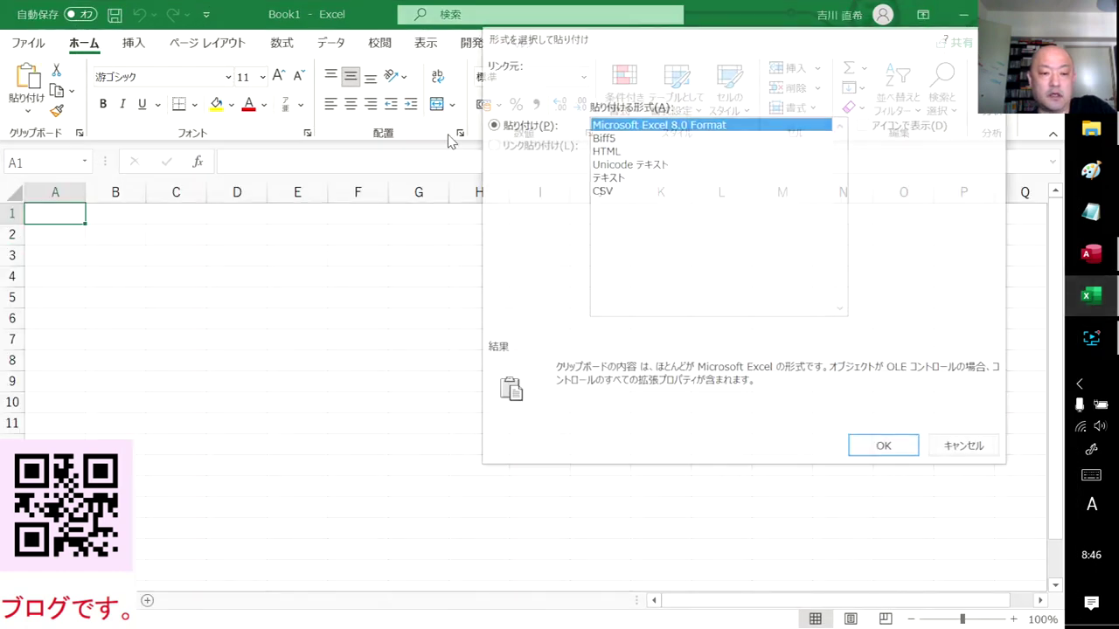
Paste the copied MT_商品 records into Excel as Unicode text
{"action": "left_click", "coordinate": [655, 166]}
{"action": "key", "text": "Return"}
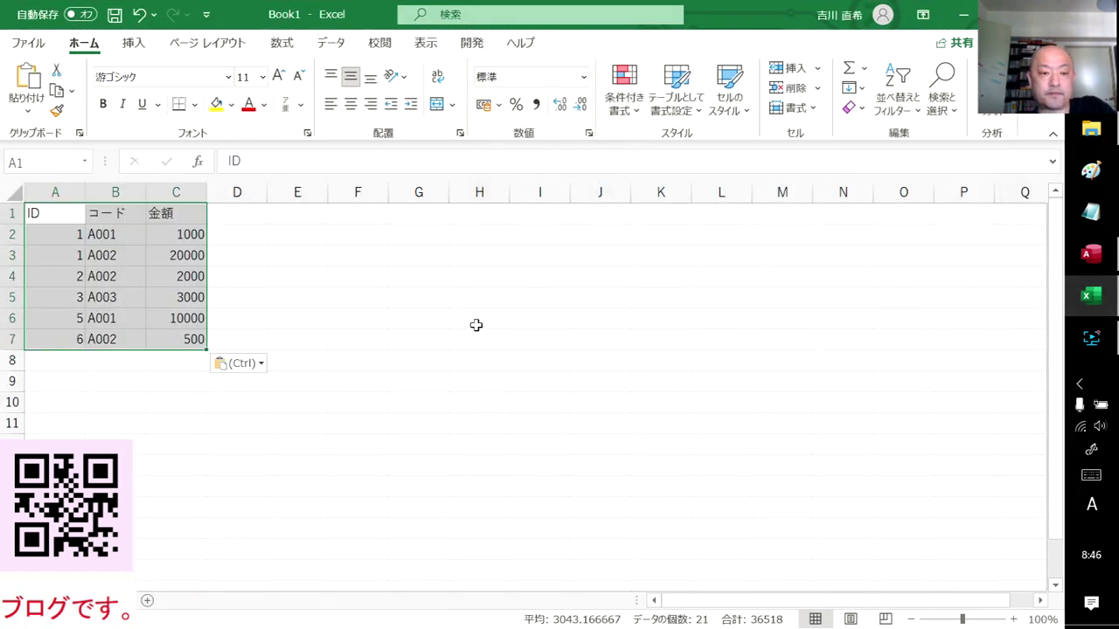
{"action": "left_click", "coordinate": [475, 323]}
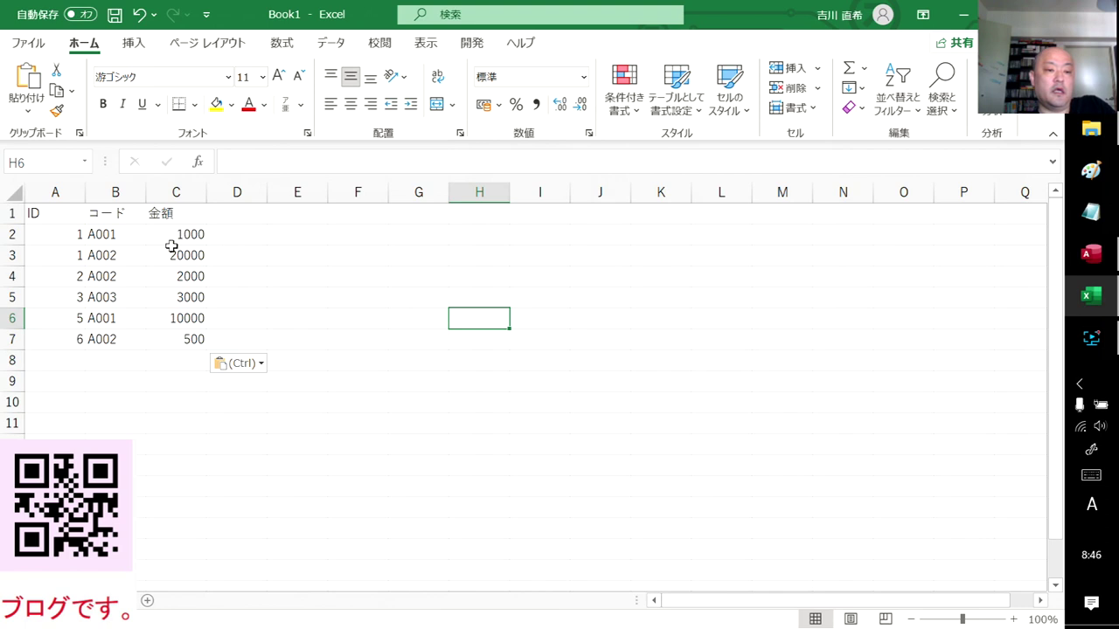
Enter =A2&B2 in D2, fill it down, and select D2:D6
{"action": "left_click", "coordinate": [248, 238]}
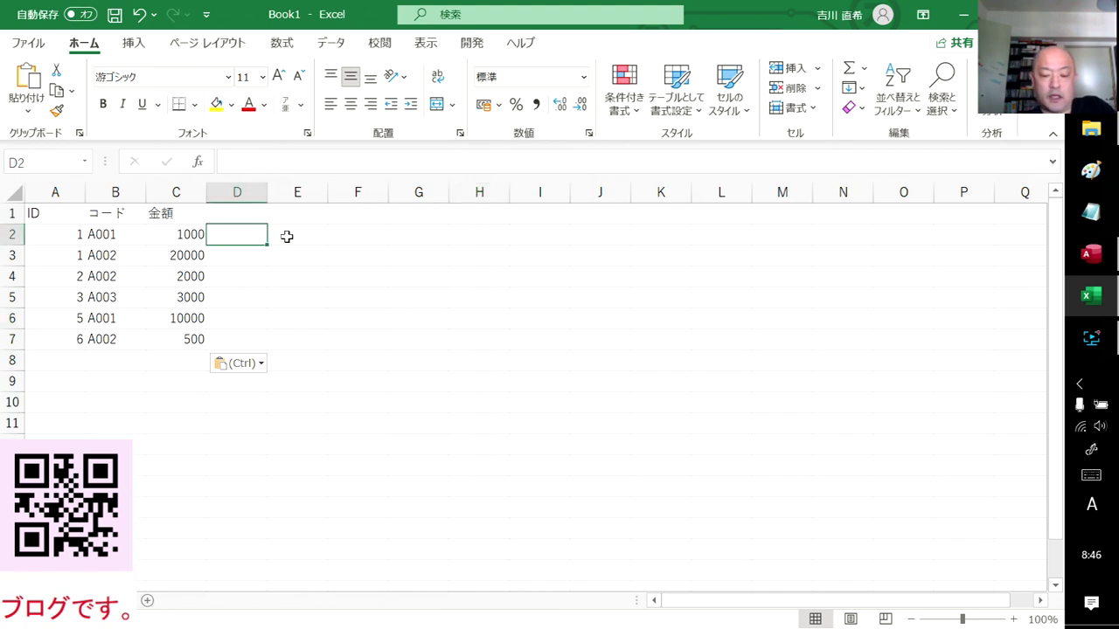
{"action": "type", "text": "="}
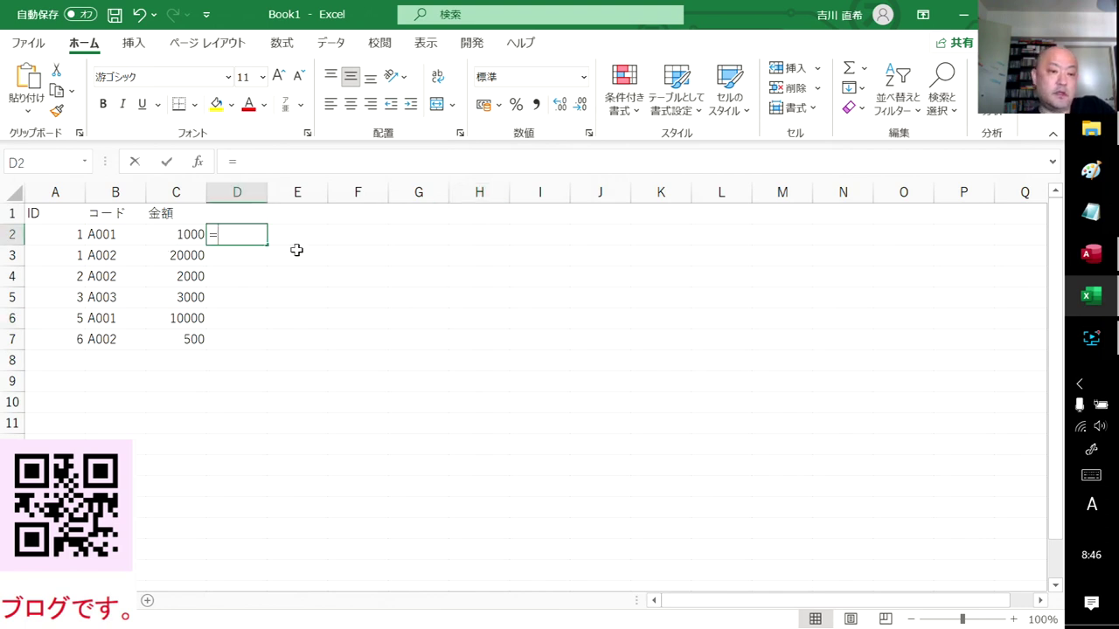
{"action": "left_click", "coordinate": [150, 202]}
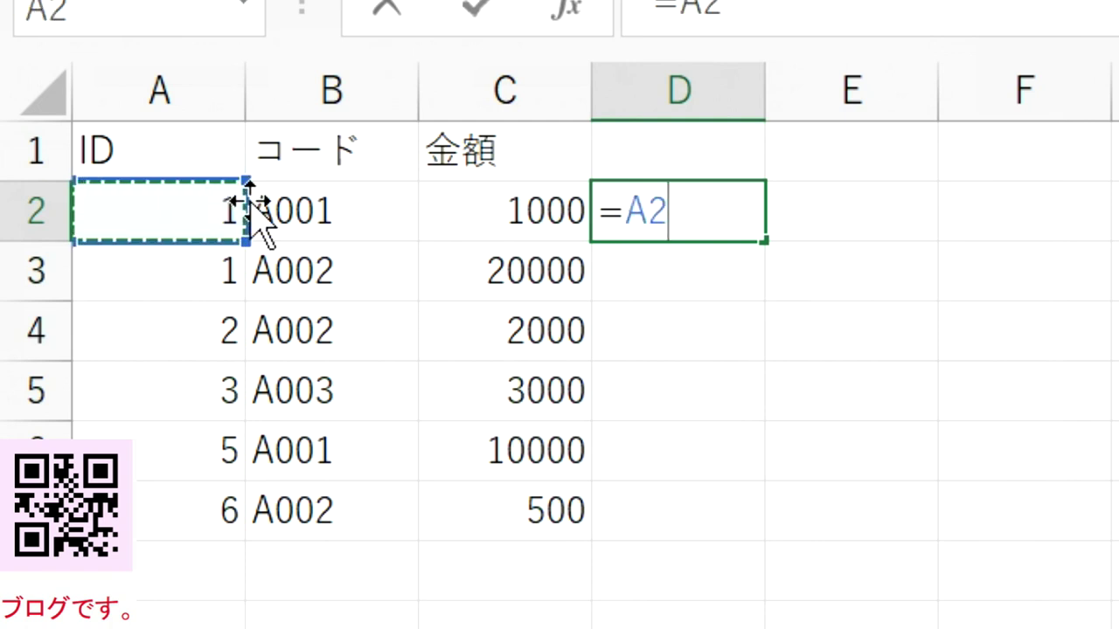
{"action": "type", "text": "&"}
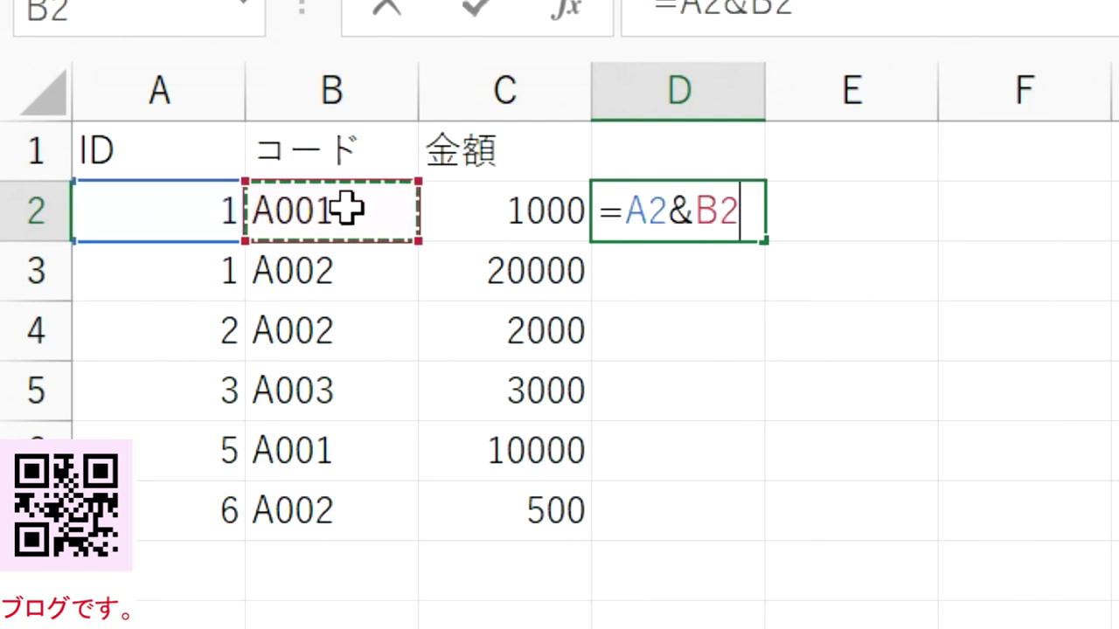
{"action": "key", "text": "Return"}
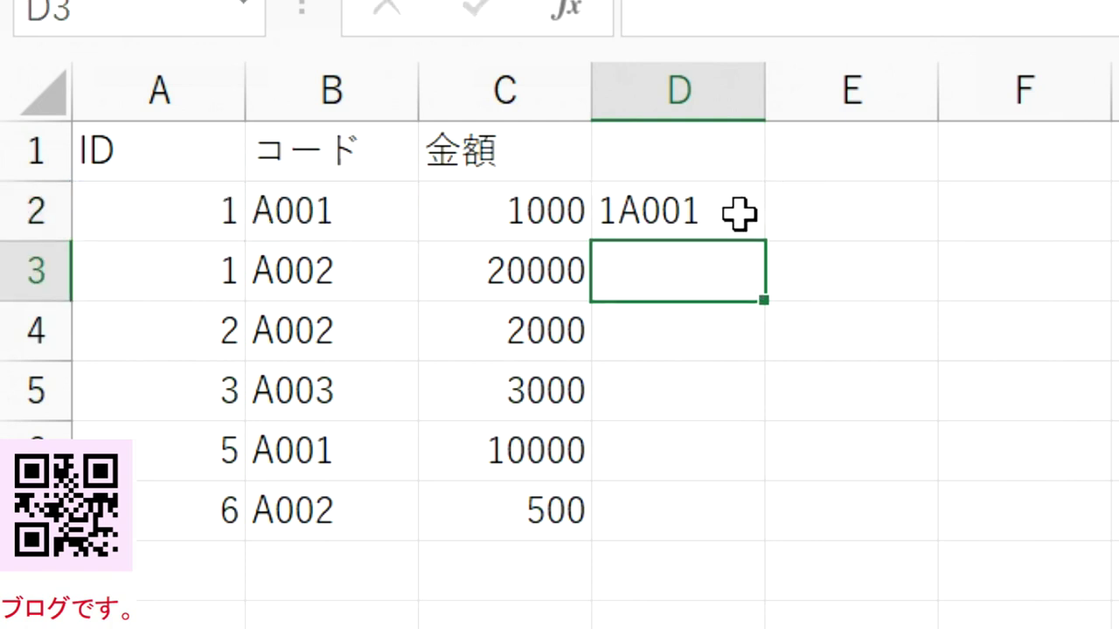
{"action": "left_click", "coordinate": [733, 219]}
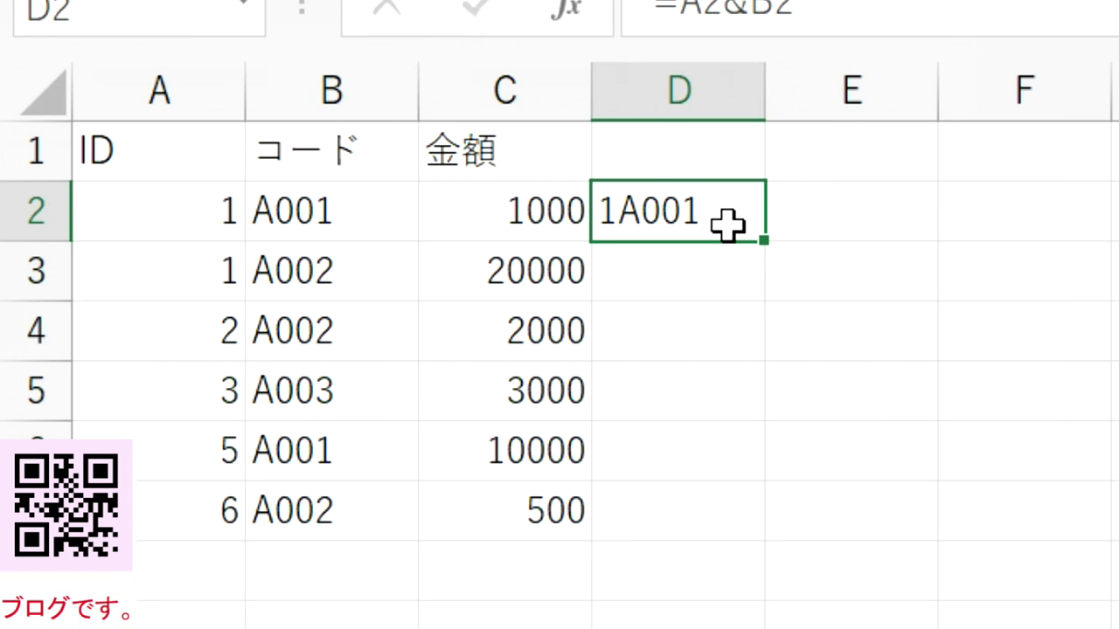
{"action": "double_click", "coordinate": [766, 244]}
{"action": "left_click", "coordinate": [1000, 330]}
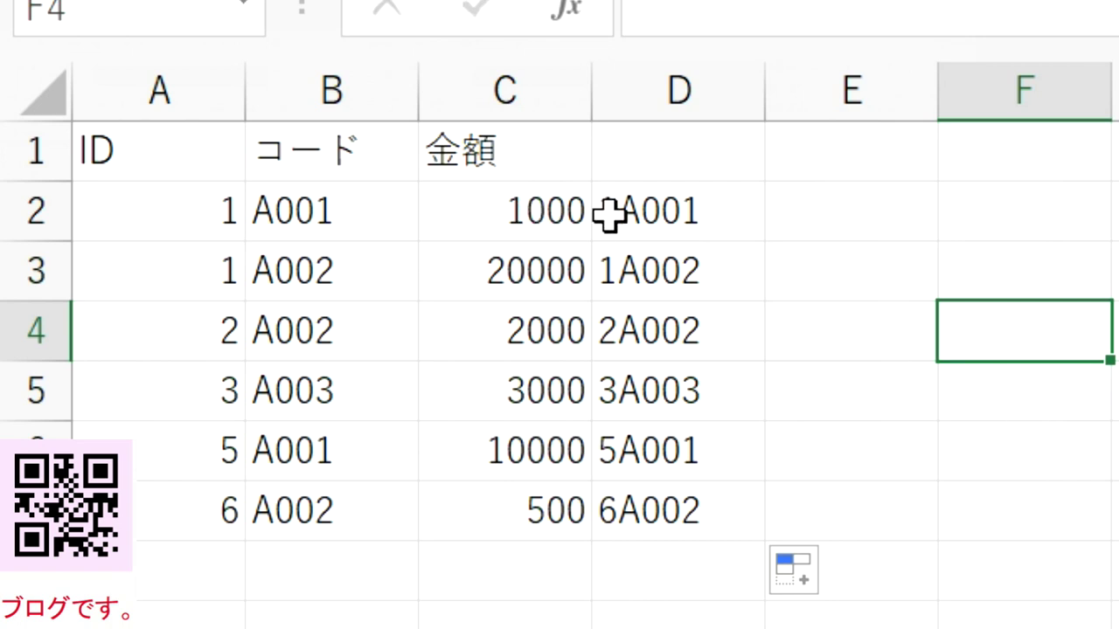
{"action": "left_click_drag", "start_coordinate": [659, 215], "coordinate": [665, 510]}
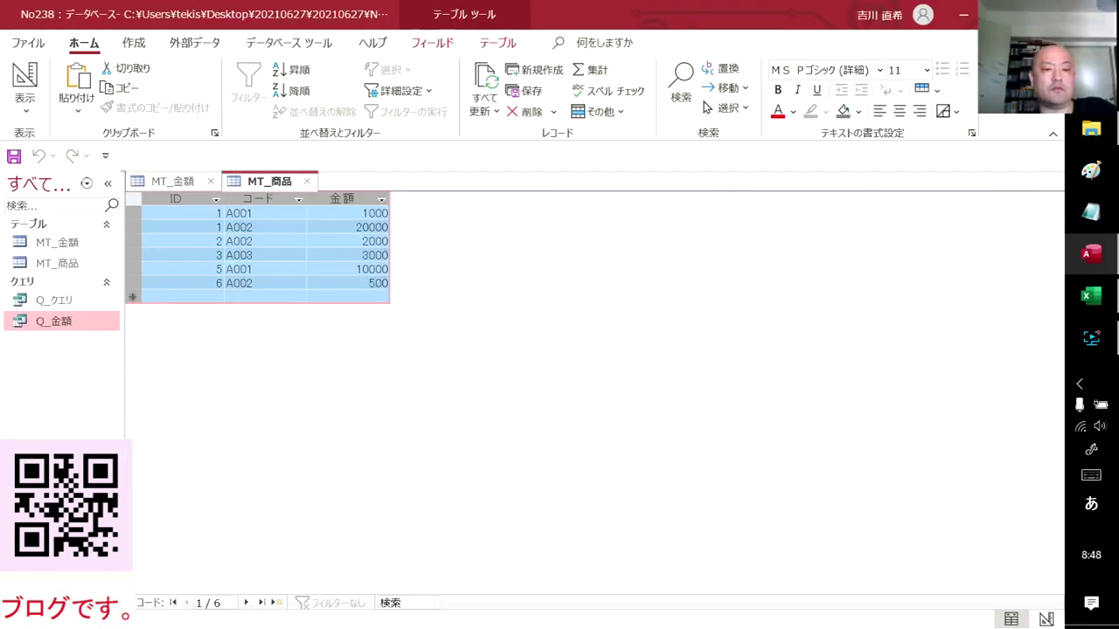
Open the Q_クエリ results, select the ID 2, A002 record, and switch to design view
{"action": "double_click", "coordinate": [40, 300]}
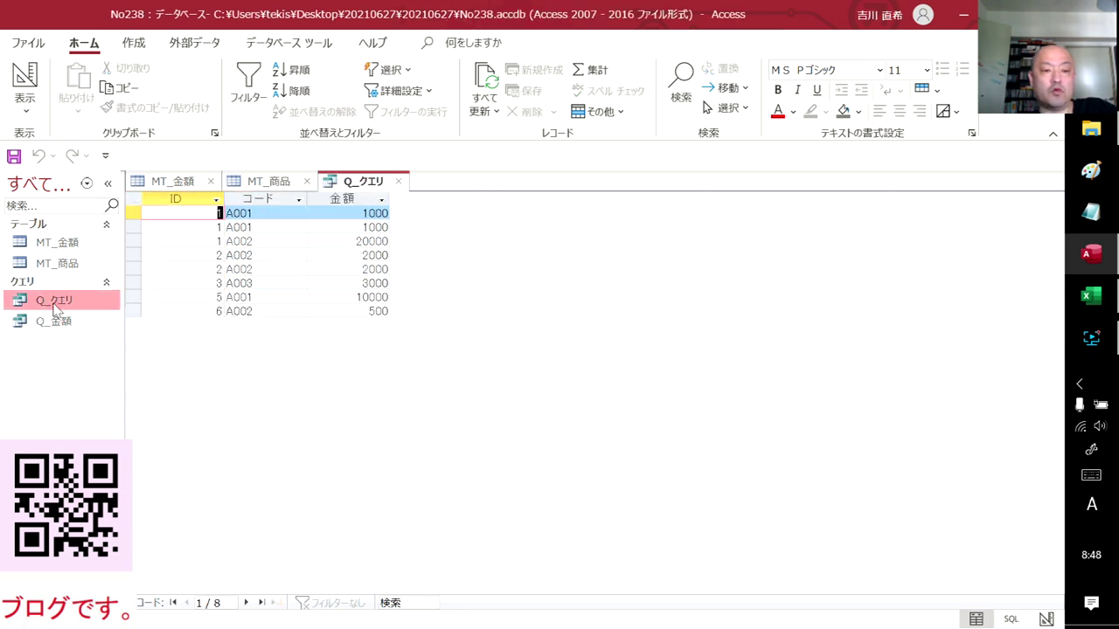
{"action": "left_click", "coordinate": [251, 255]}
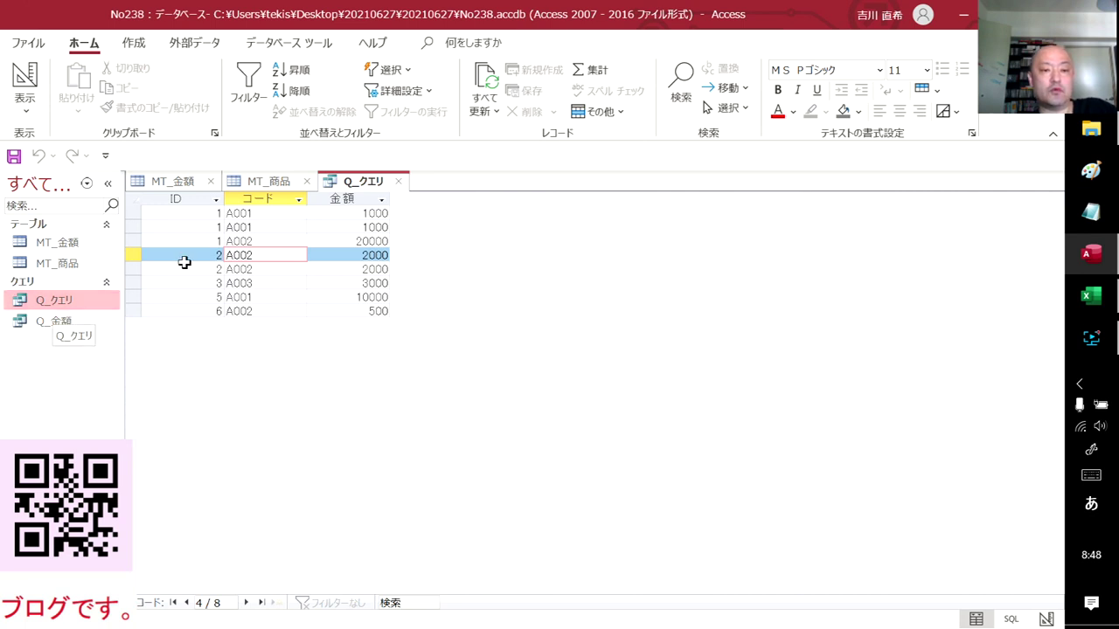
{"action": "right_click", "coordinate": [349, 185]}
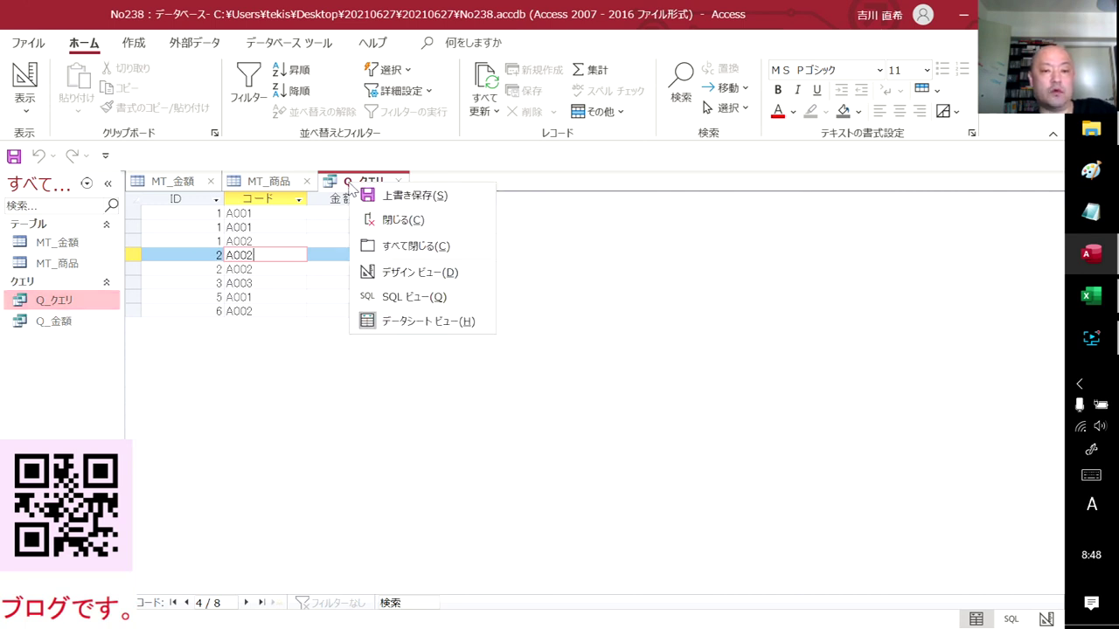
{"action": "left_click", "coordinate": [436, 275]}
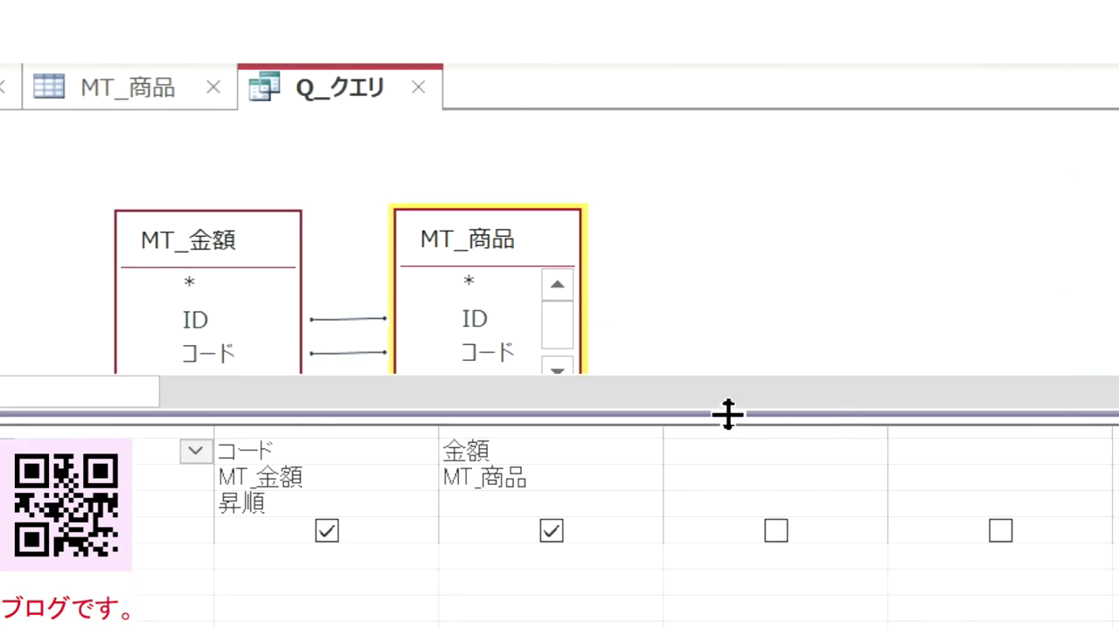
Rearrange the MT_商品 and MT_金額 tables in the design, then return to the results datasheet
{"action": "left_click_drag", "start_coordinate": [727, 415], "coordinate": [635, 493]}
{"action": "left_click_drag", "start_coordinate": [489, 253], "coordinate": [612, 201]}
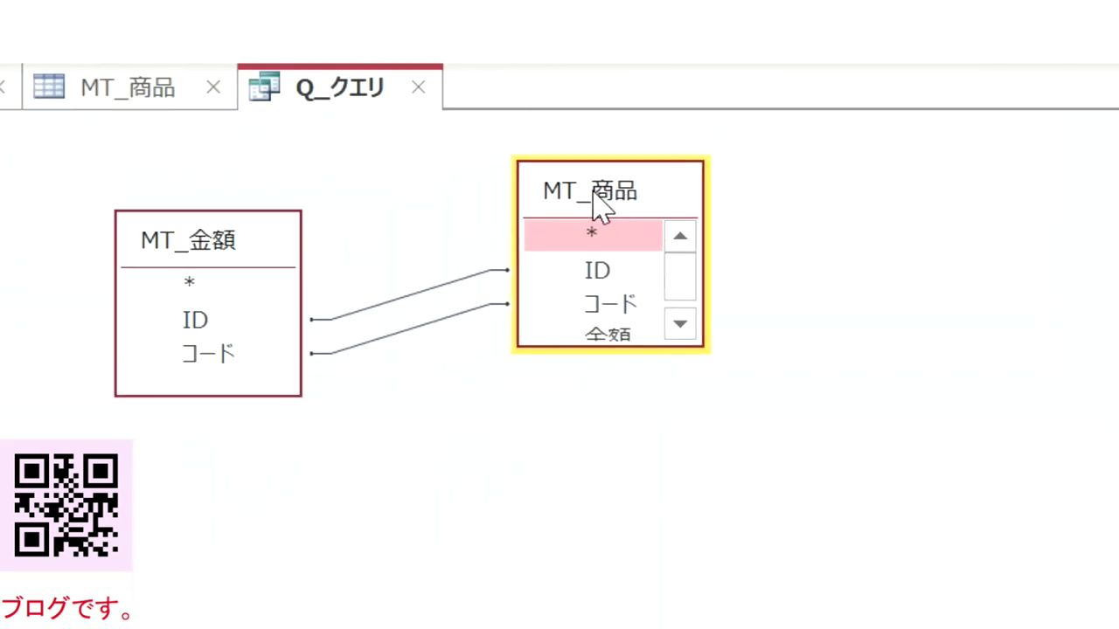
{"action": "left_click_drag", "start_coordinate": [202, 243], "coordinate": [270, 186]}
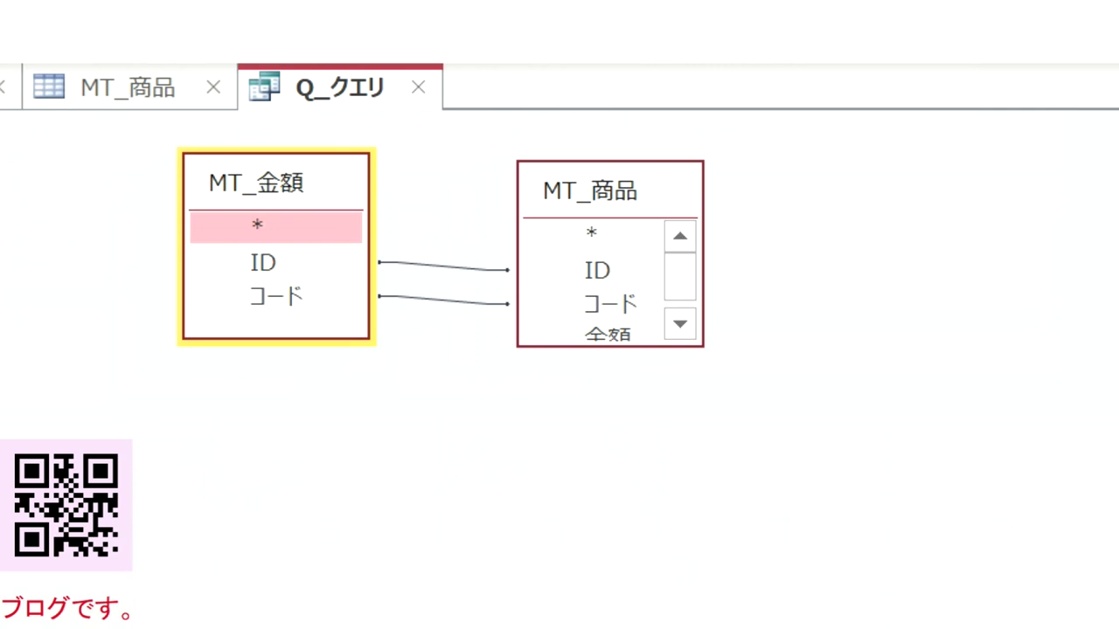
{"action": "left_click_drag", "start_coordinate": [407, 539], "coordinate": [430, 385]}
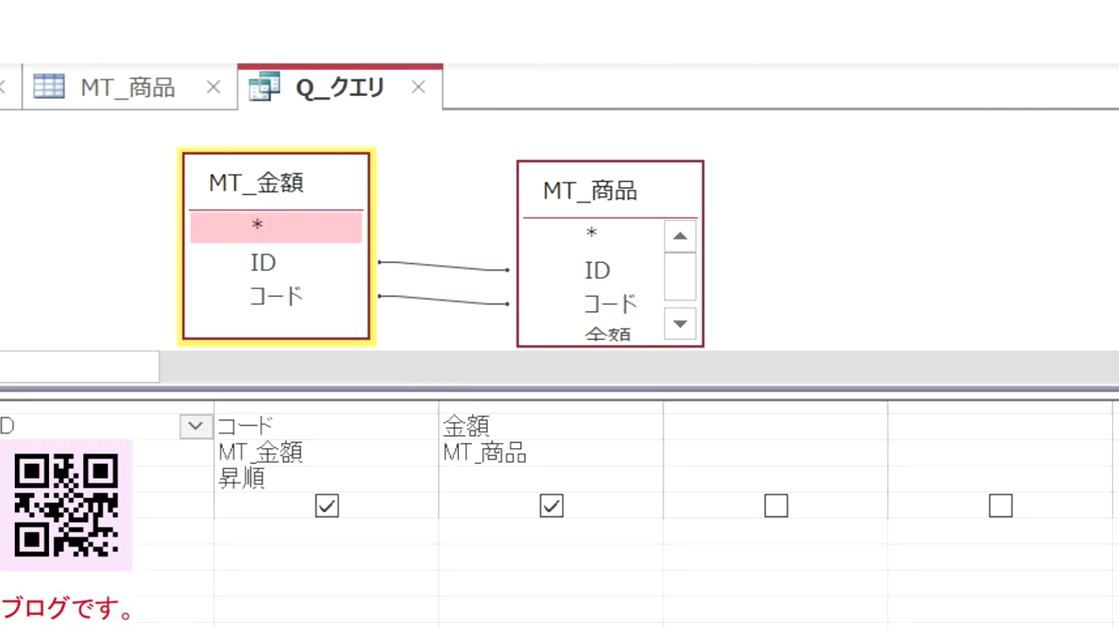
{"action": "left_click", "coordinate": [24, 83]}
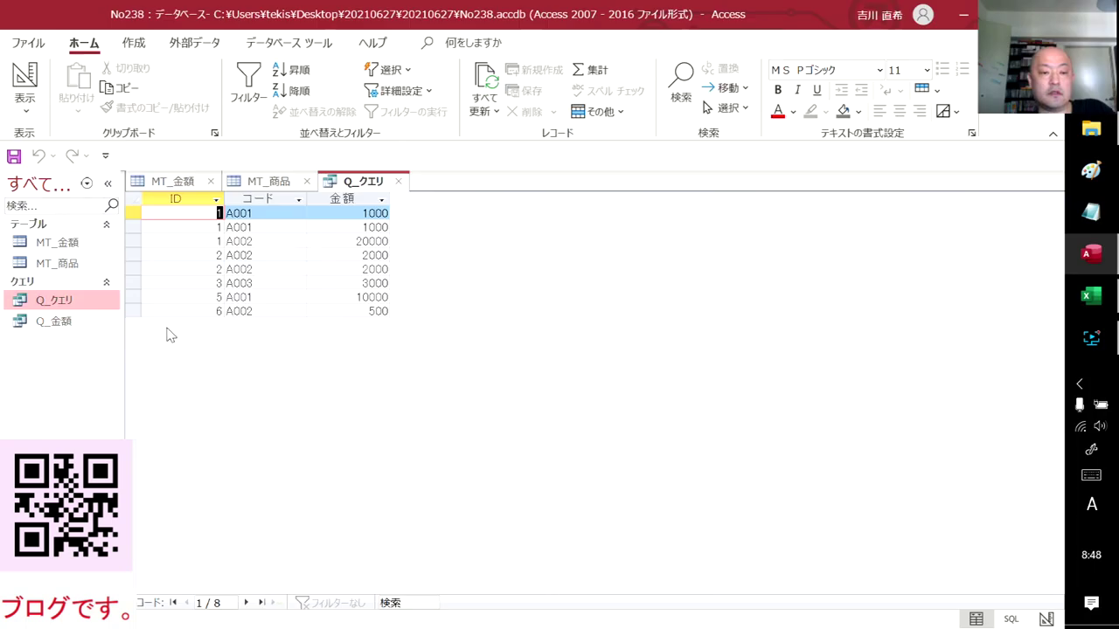
Open the empty Sheet2 in Excel, then return to Access
{"action": "left_click", "coordinate": [1090, 295]}
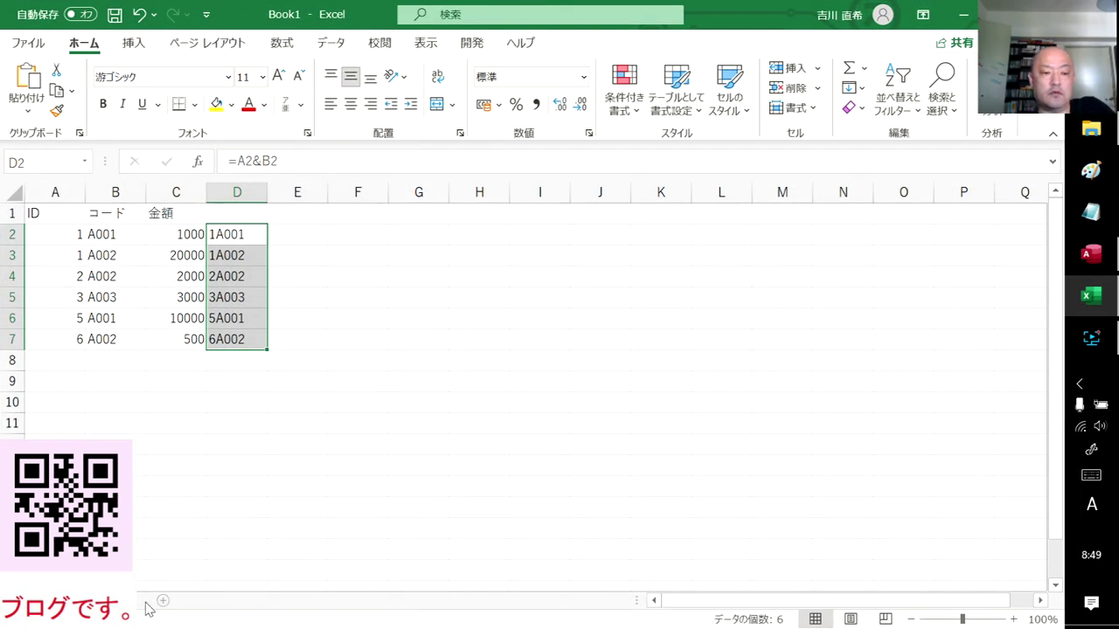
{"action": "left_click", "coordinate": [142, 602]}
{"action": "key", "text": "alt+Tab"}
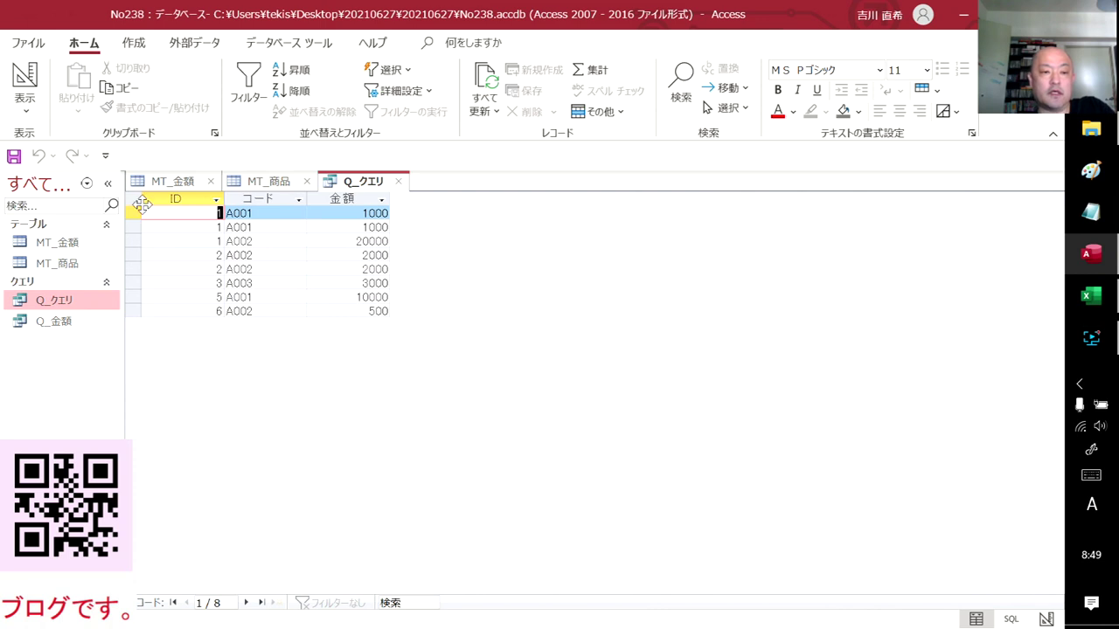
Copy all Q_クエリ rows and paste them into Sheet2 at A1 as Unicode text
{"action": "left_click", "coordinate": [136, 201]}
{"action": "key", "text": "ctrl+c"}
{"action": "key", "text": "alt+Tab"}
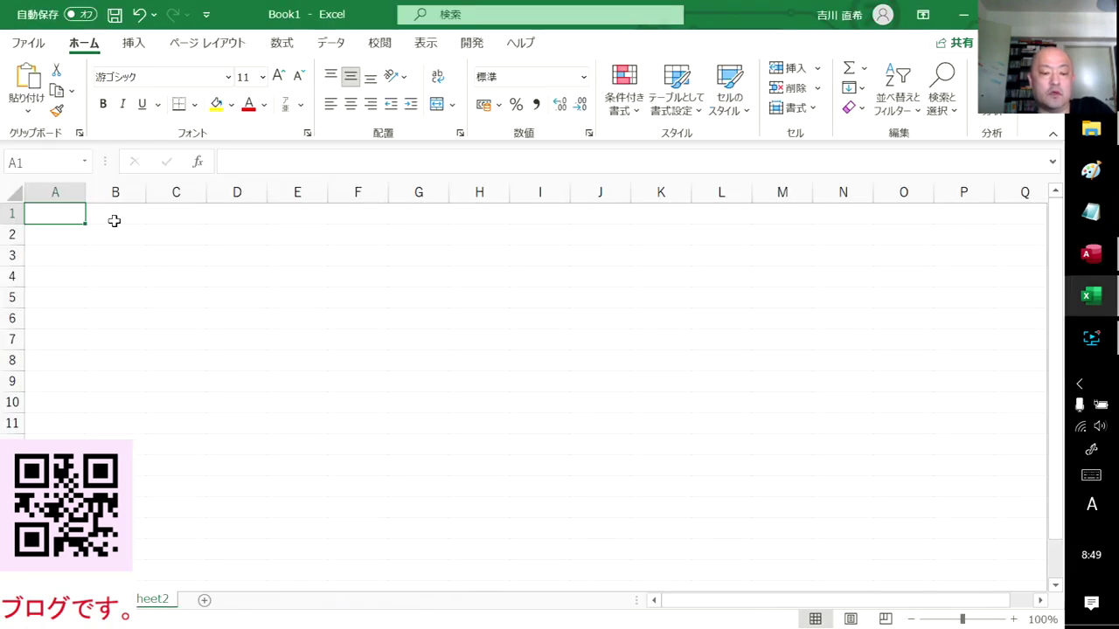
{"action": "key", "text": "alt+e"}
{"action": "key", "text": "s"}
{"action": "left_click", "coordinate": [641, 166]}
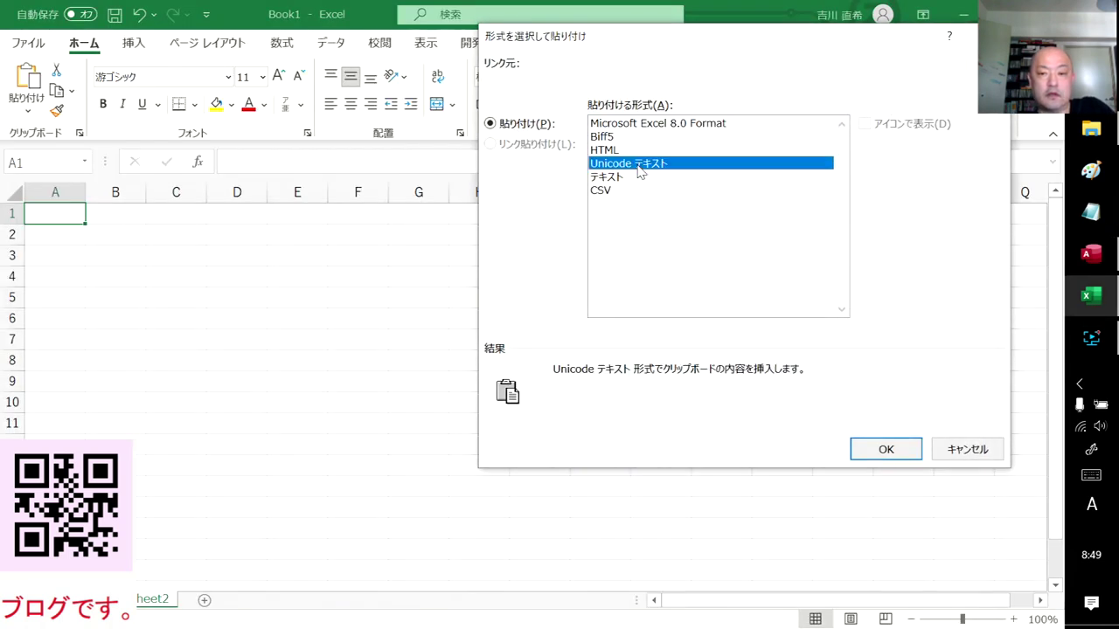
{"action": "left_click", "coordinate": [890, 450]}
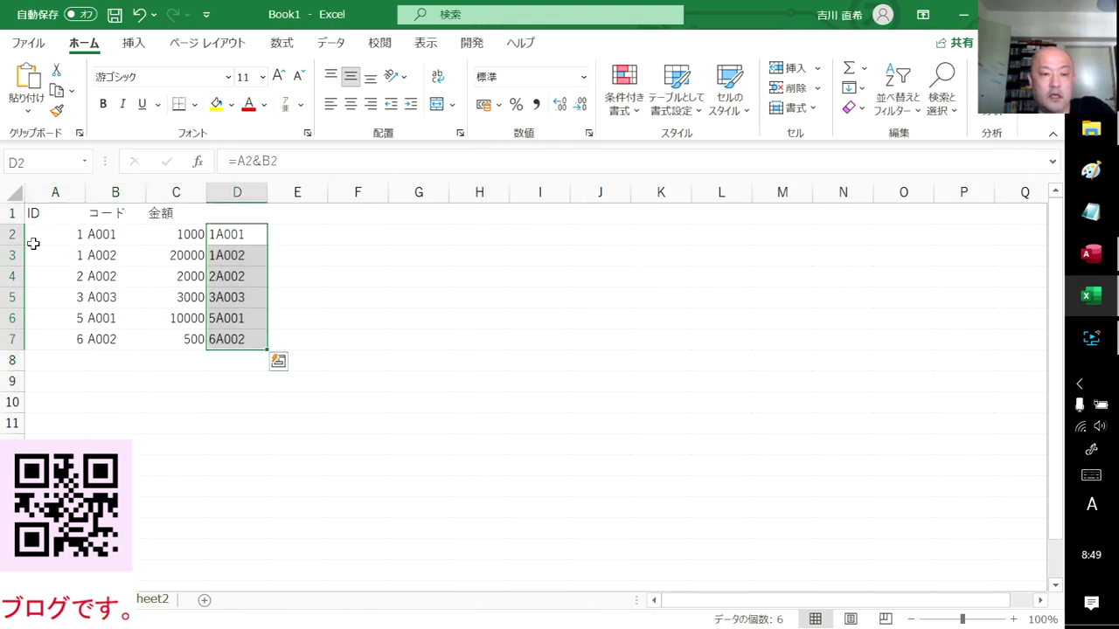
{"action": "key", "text": "alt"}
Copy the Q_金額 results and paste them at G1 as Unicode text
{"action": "key", "text": "alt+Tab"}
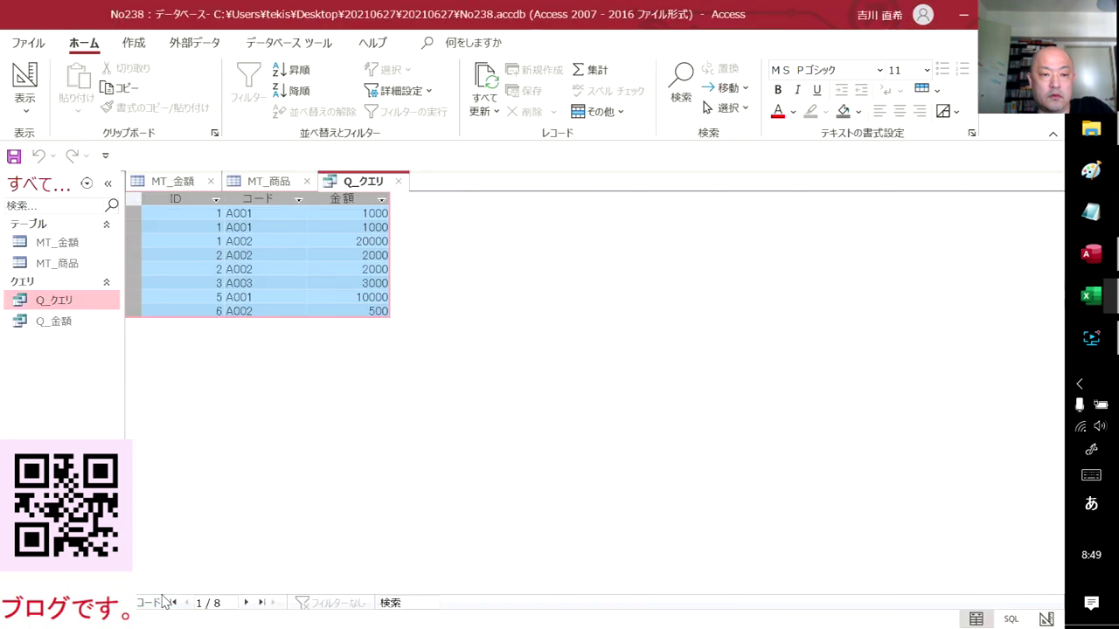
{"action": "double_click", "coordinate": [60, 323]}
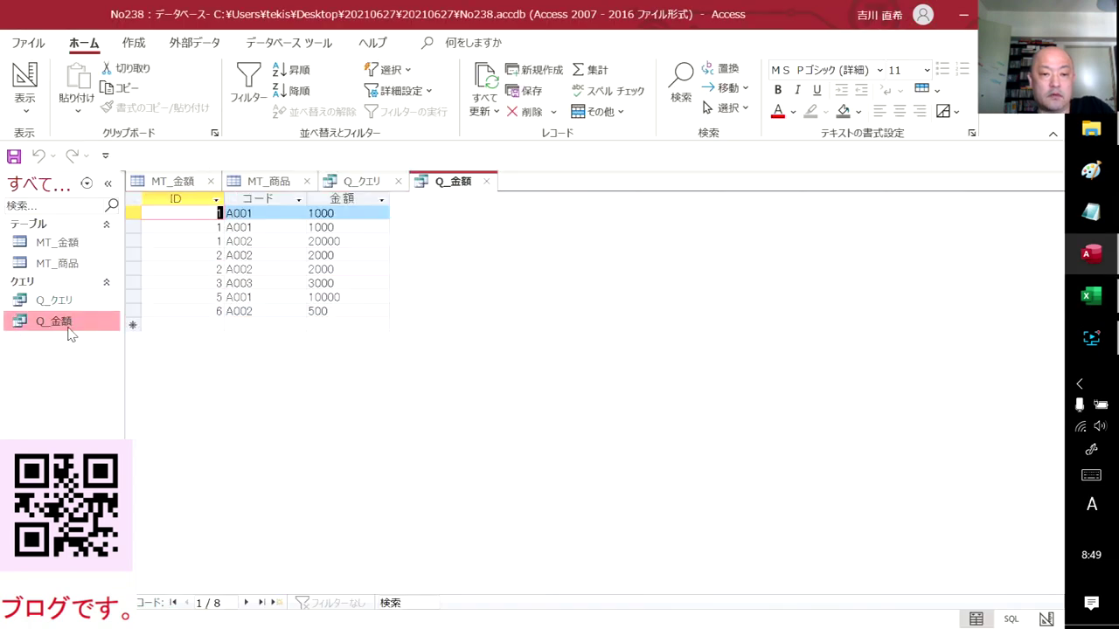
{"action": "left_click", "coordinate": [133, 199]}
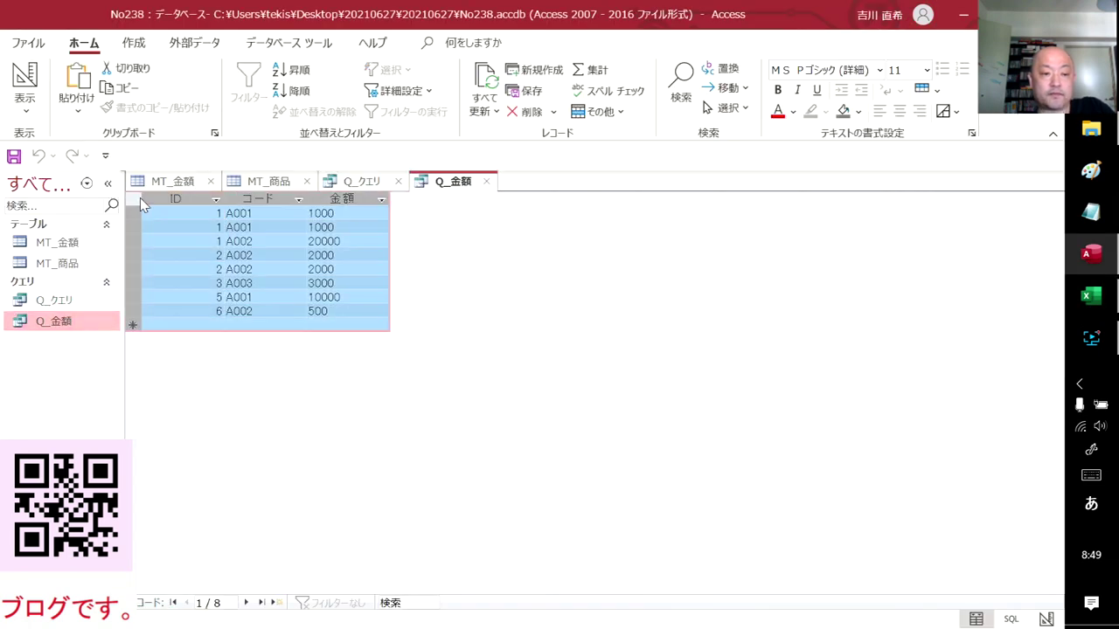
{"action": "key", "text": "alt+Tab"}
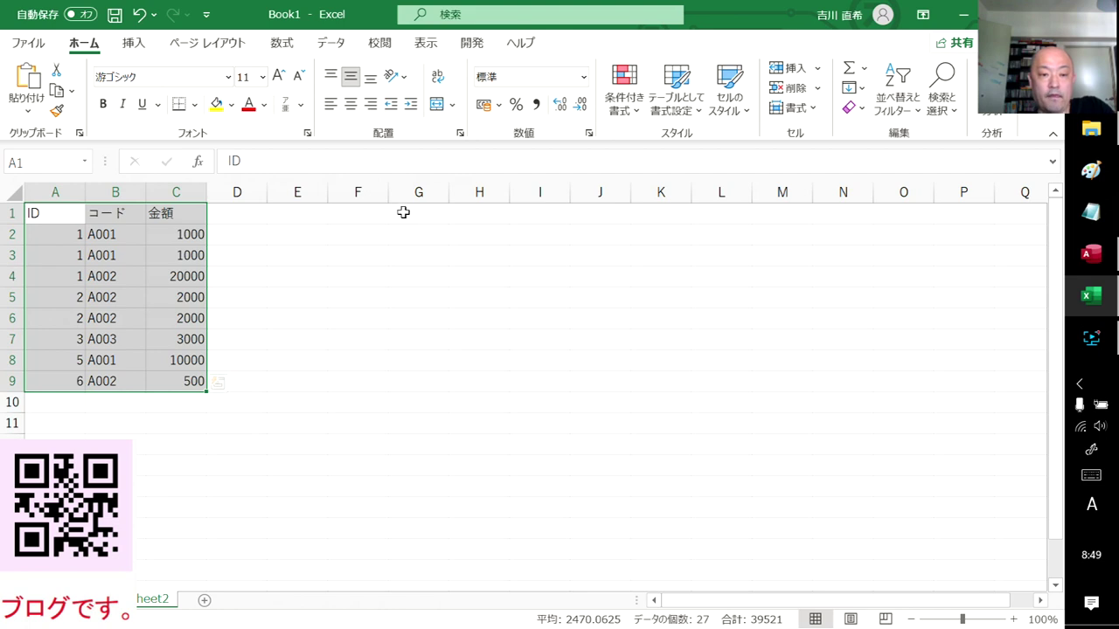
{"action": "left_click", "coordinate": [404, 213]}
{"action": "key", "text": "ctrl+alt+v"}
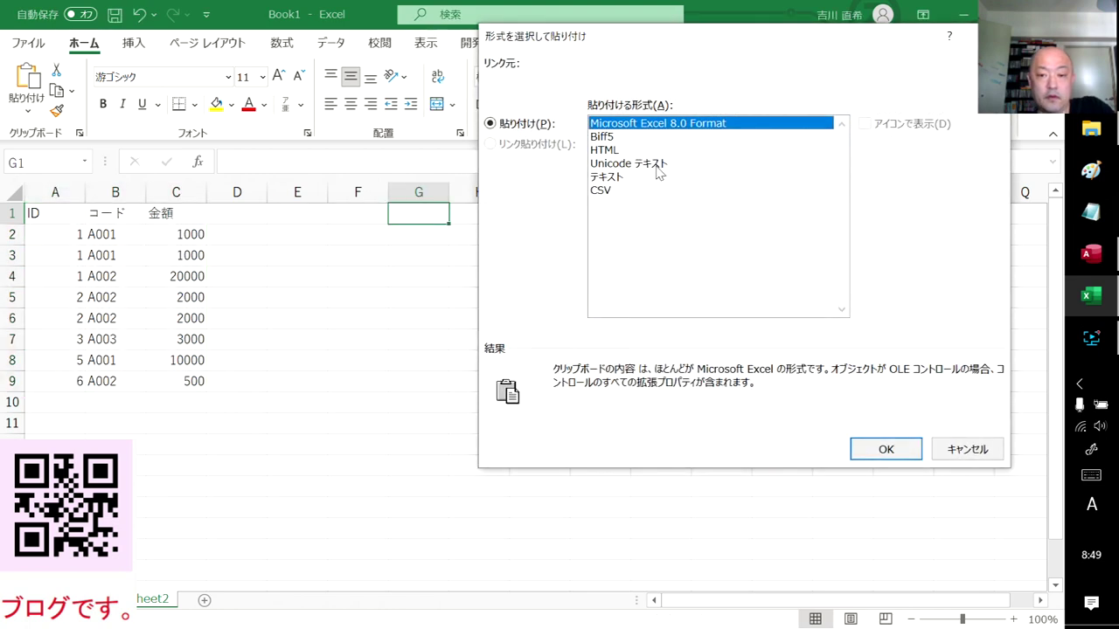
{"action": "left_click", "coordinate": [656, 163]}
{"action": "key", "text": "Return"}
{"action": "left_click", "coordinate": [635, 345]}
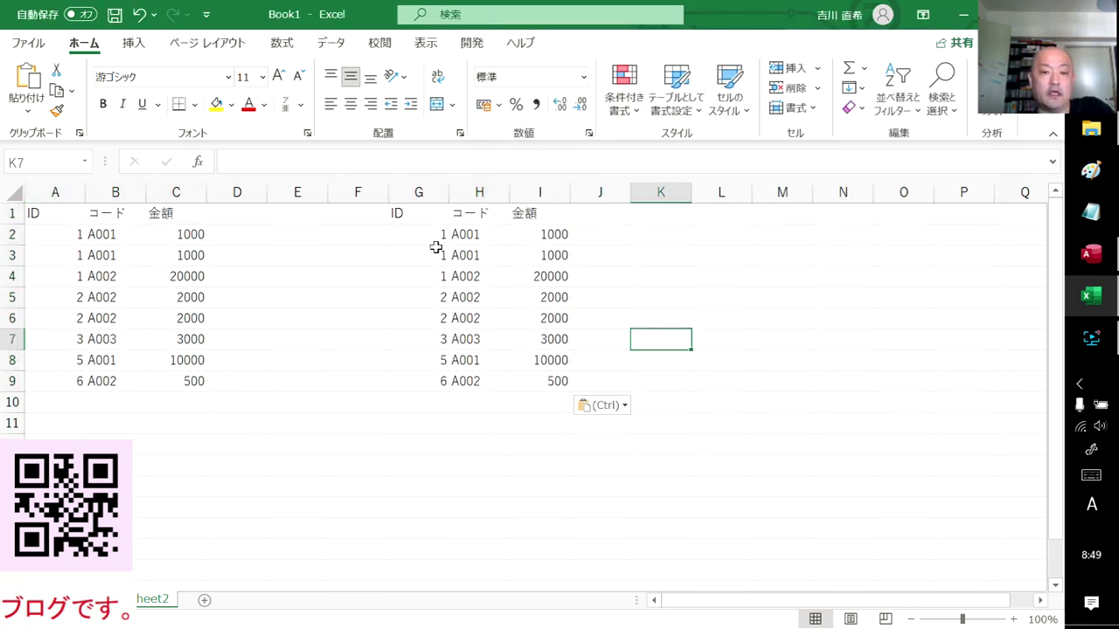
Enter =EXACT(C2,I2) in D2 and fill it down through D9
{"action": "left_click", "coordinate": [238, 239]}
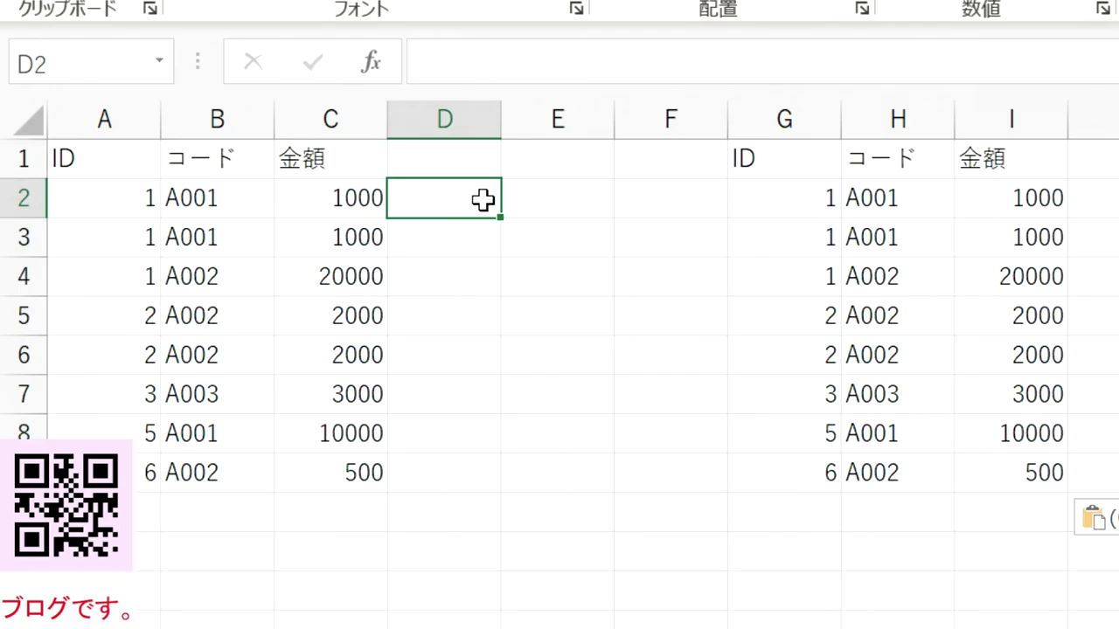
{"action": "type", "text": "="}
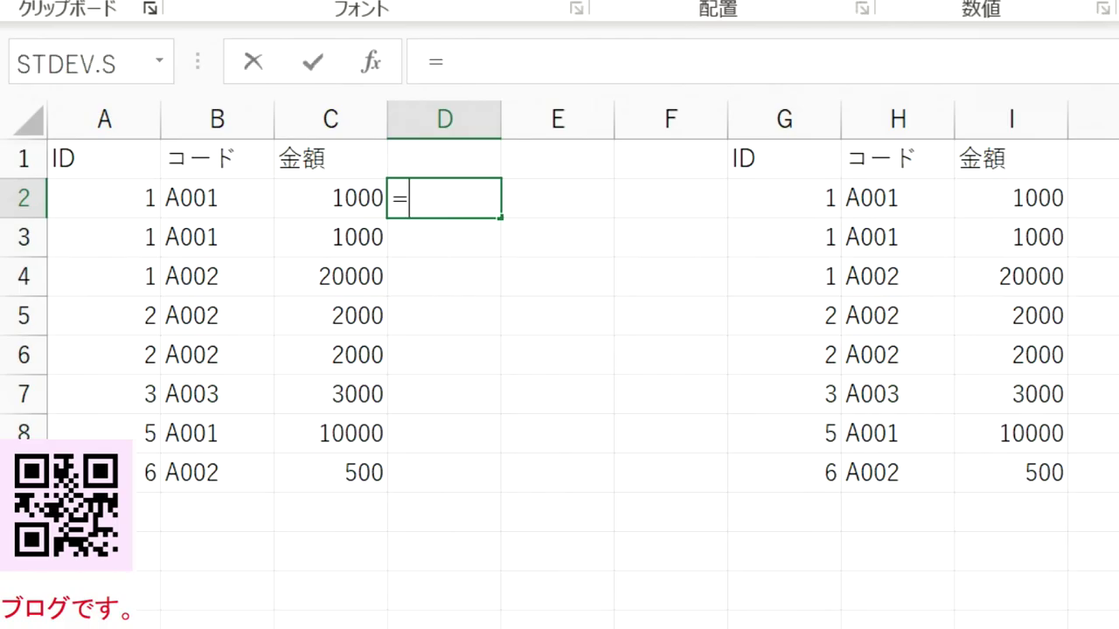
{"action": "type", "text": "ex"}
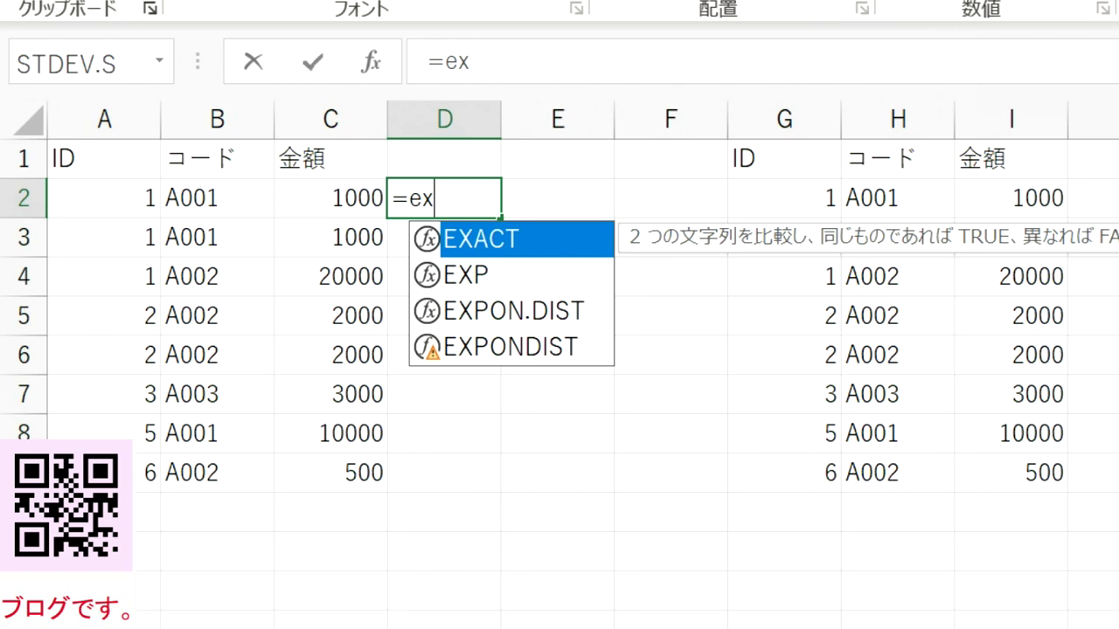
{"action": "key", "text": "Tab"}
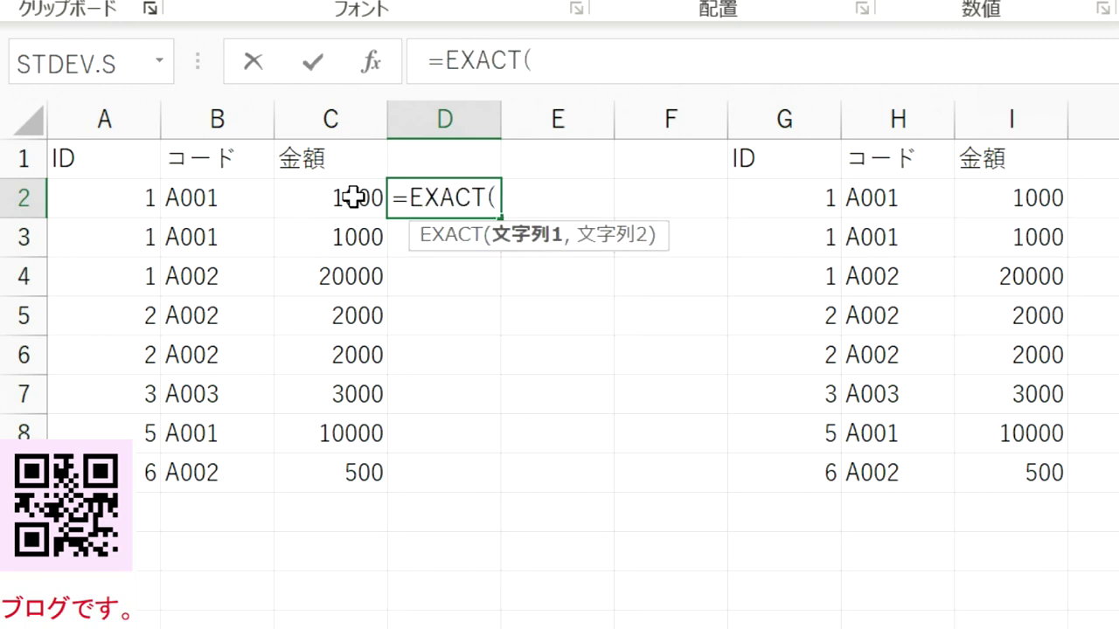
{"action": "left_click", "coordinate": [352, 198]}
{"action": "type", "text": ","}
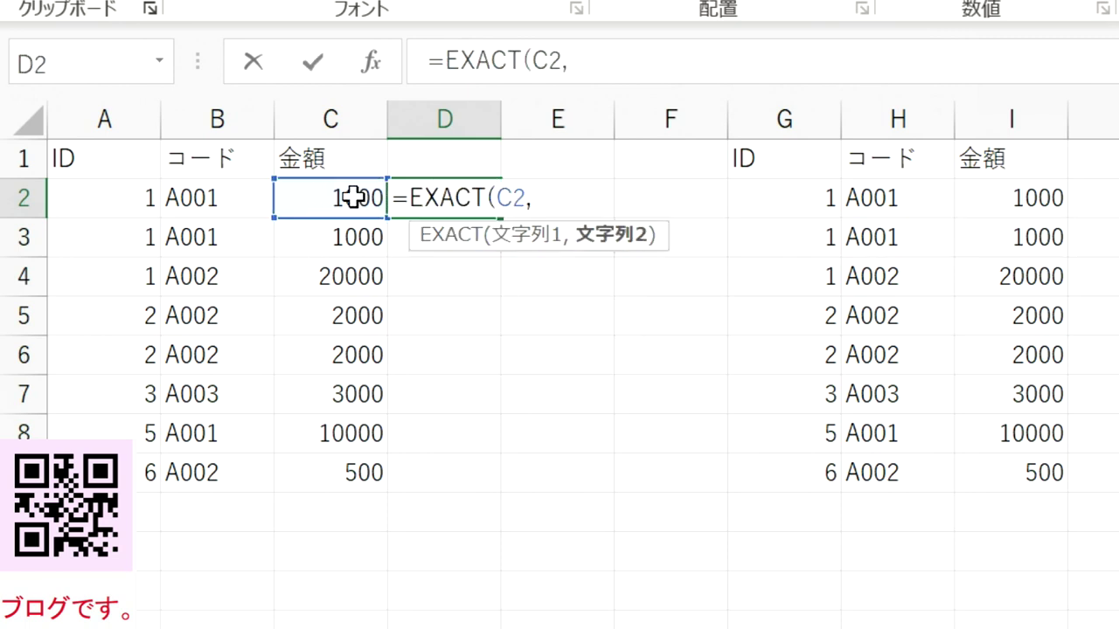
{"action": "left_click", "coordinate": [1042, 199]}
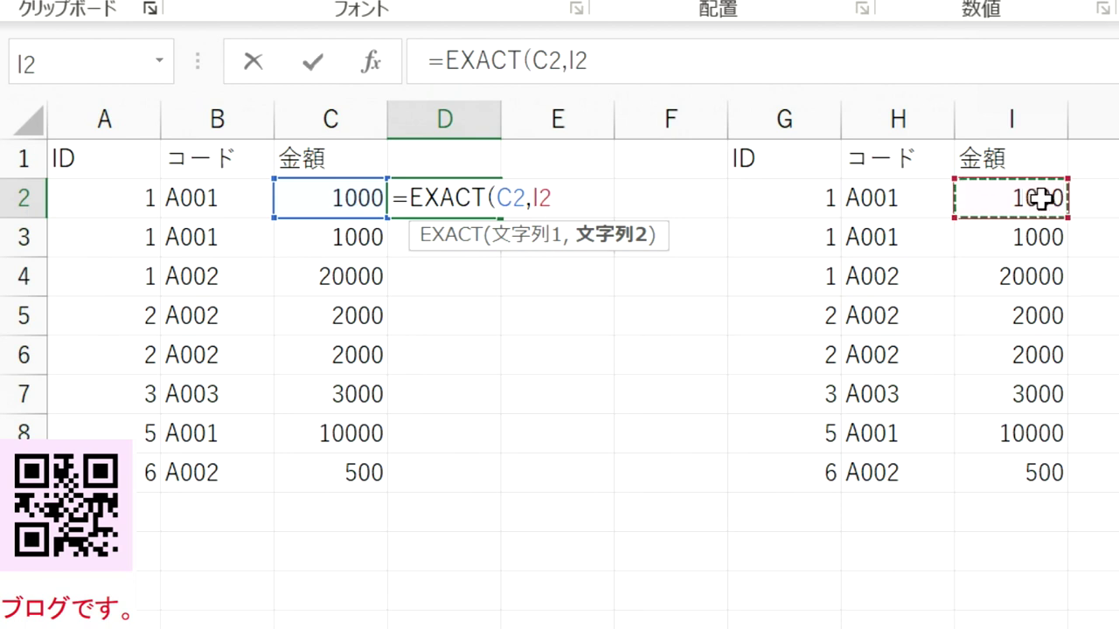
{"action": "key", "text": "Return"}
{"action": "key", "text": "Return"}
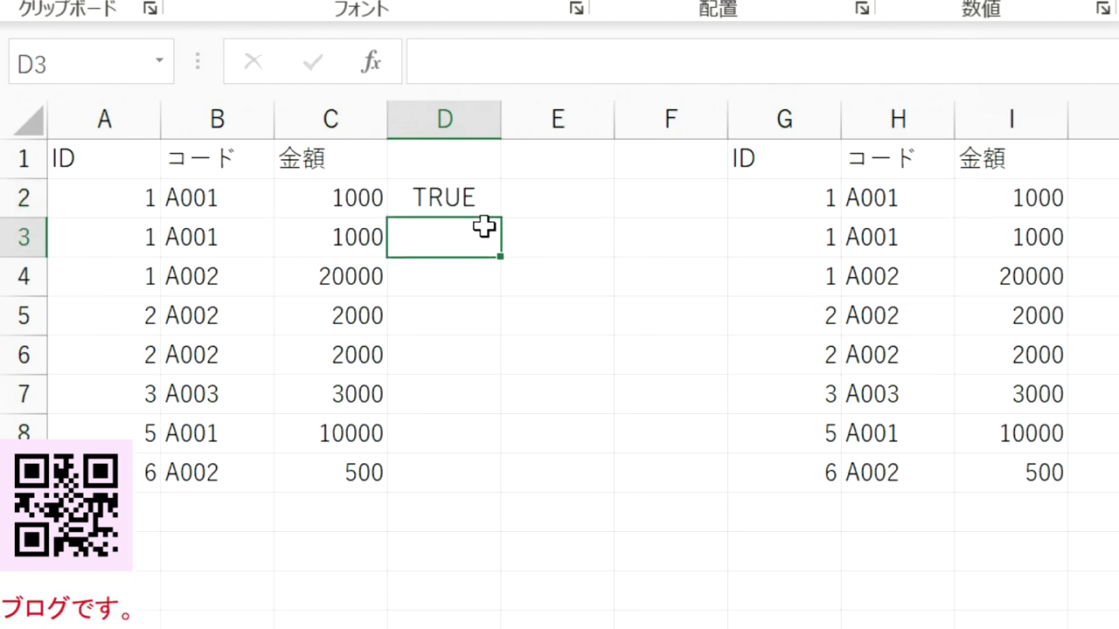
{"action": "left_click", "coordinate": [487, 190]}
{"action": "double_click", "coordinate": [500, 216]}
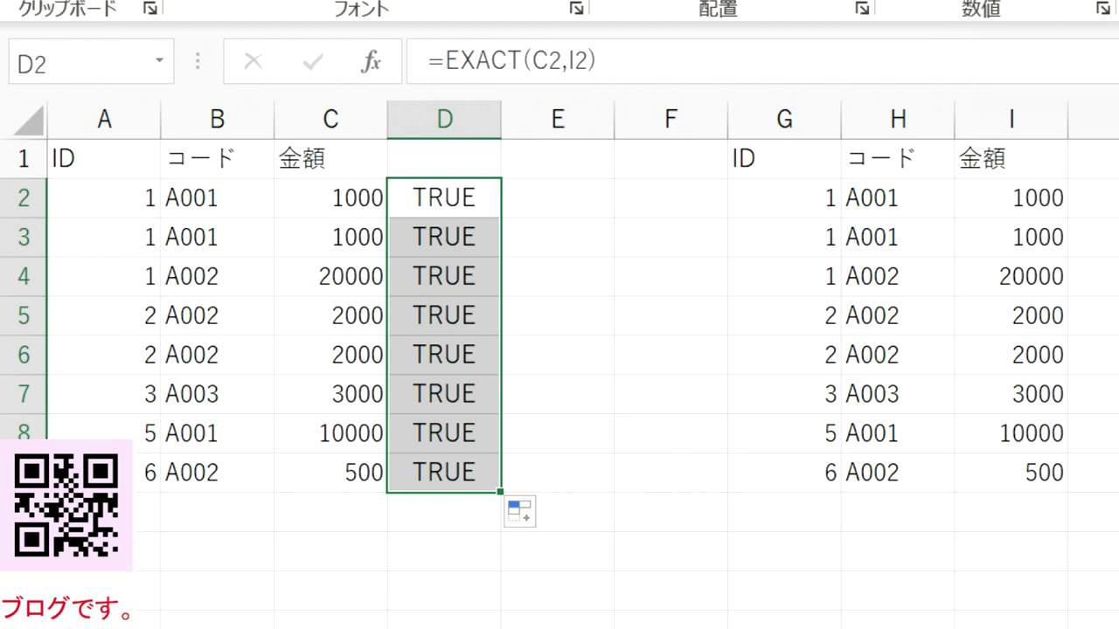
{"action": "left_click", "coordinate": [1039, 477]}
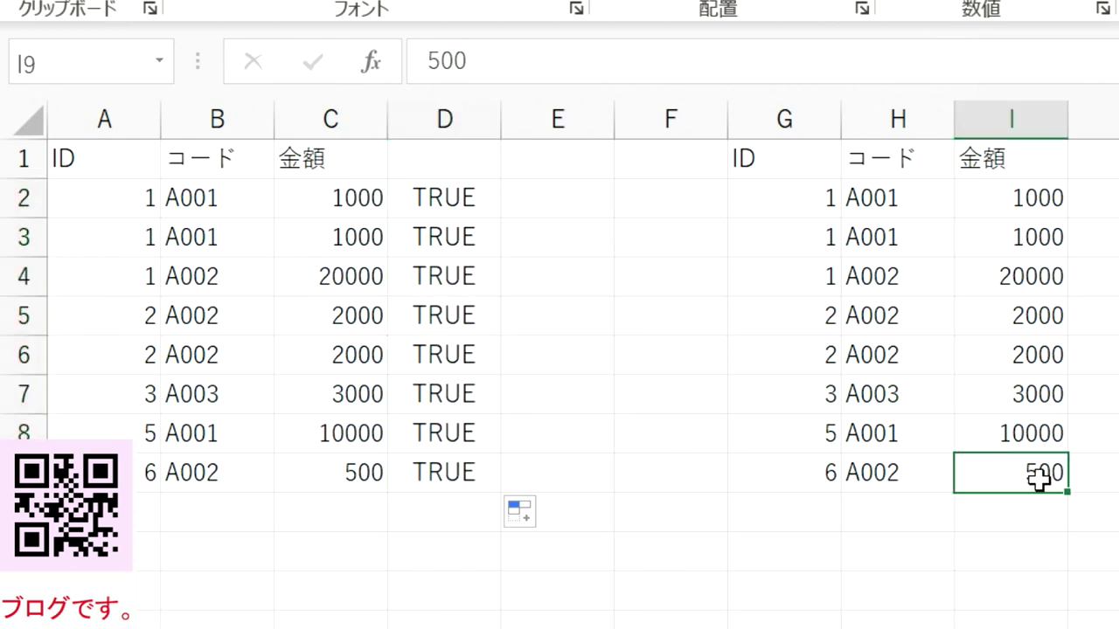
{"action": "type", "text": "999"}
{"action": "key", "text": "Return"}
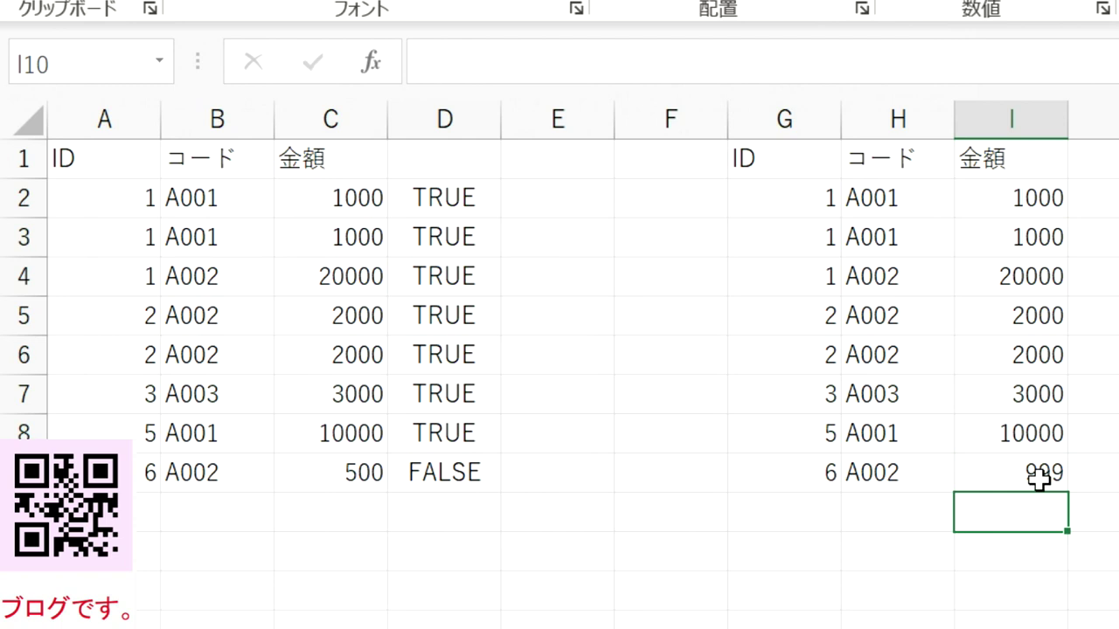
{"action": "key", "text": "ctrl+z"}
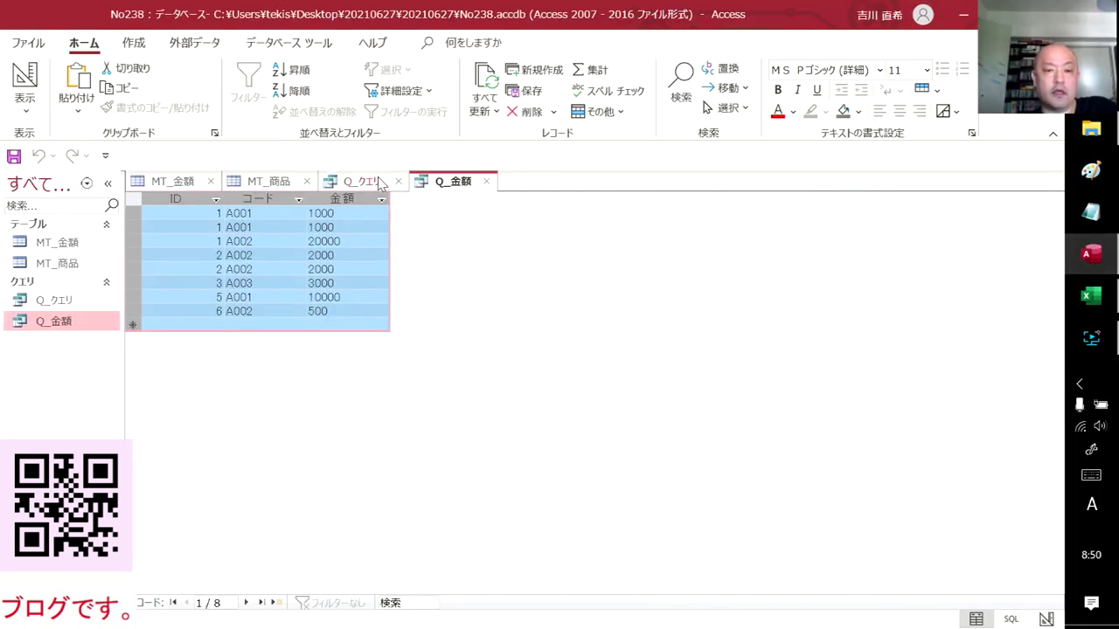
Switch the Q_クエリ query to design view
{"action": "left_click", "coordinate": [379, 184]}
{"action": "right_click", "coordinate": [378, 183]}
{"action": "left_click", "coordinate": [428, 269]}
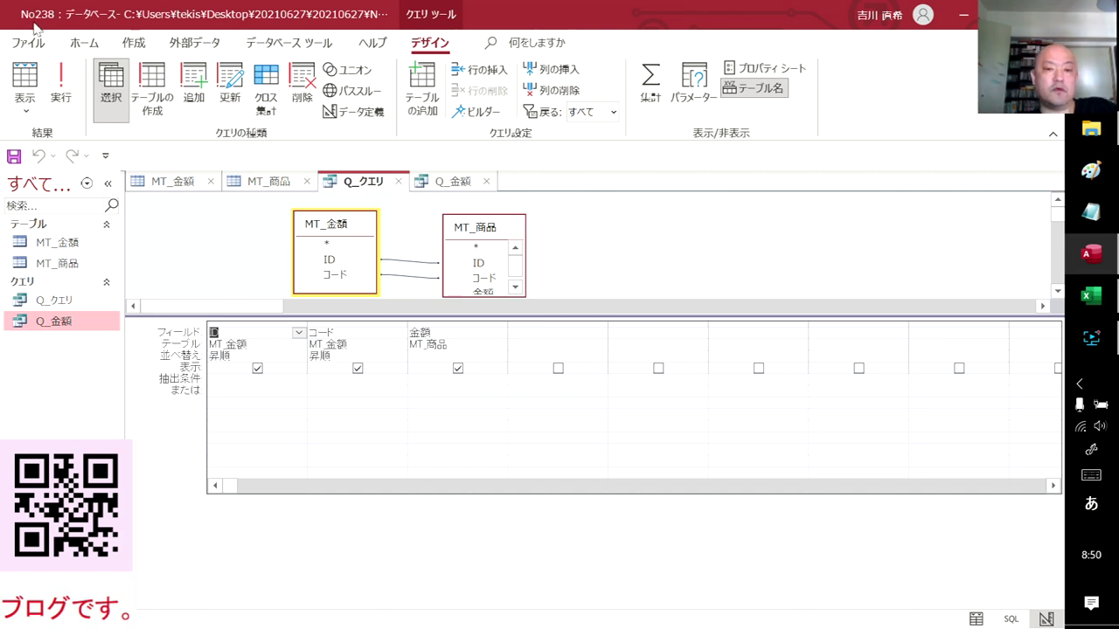
Reopen Q_金額 in design view and zoom into its 金額 DLookUp expression
{"action": "left_click", "coordinate": [485, 181]}
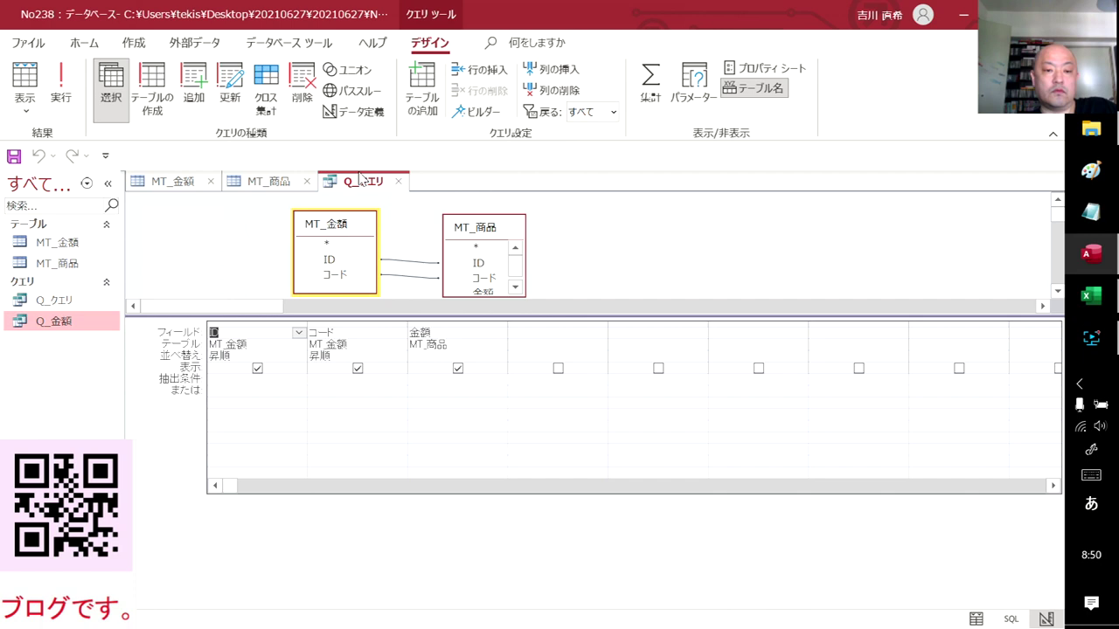
{"action": "double_click", "coordinate": [83, 324]}
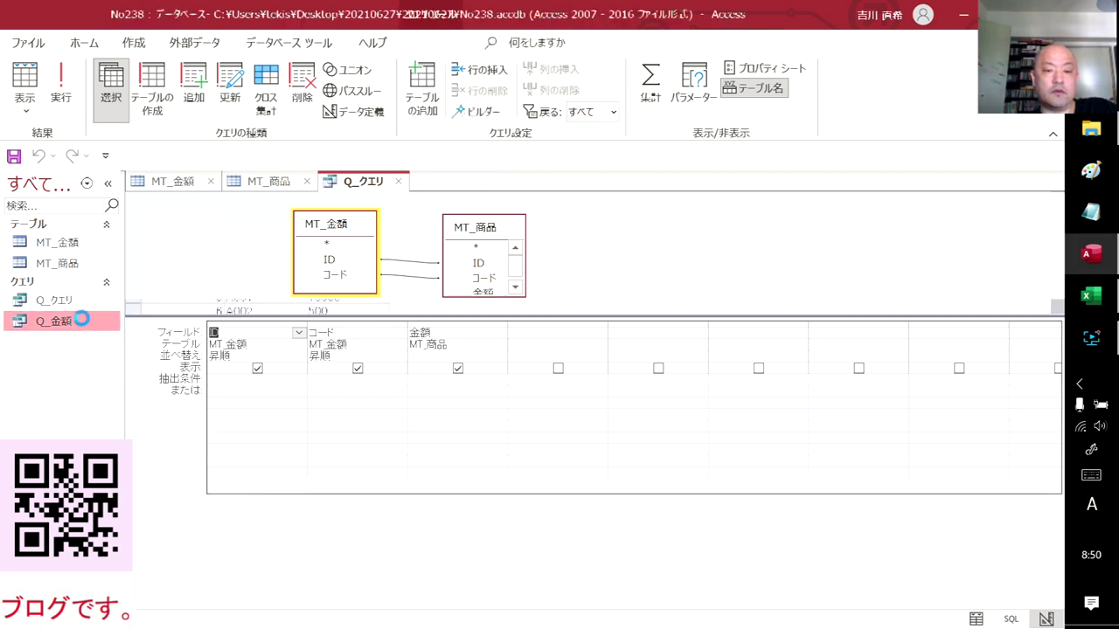
{"action": "right_click", "coordinate": [452, 178]}
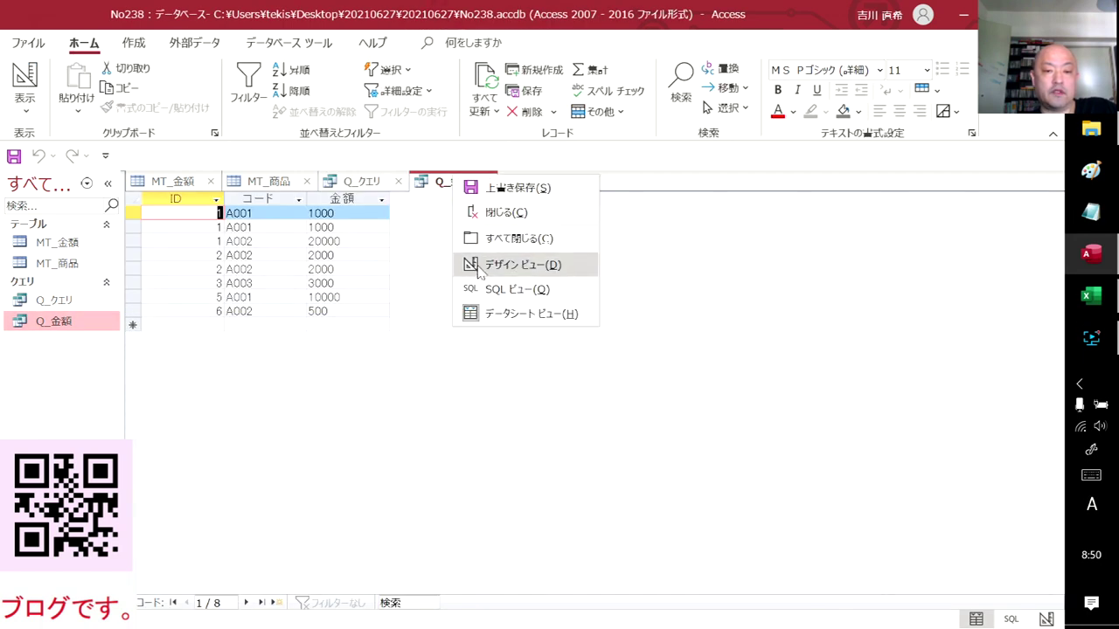
{"action": "left_click", "coordinate": [476, 265]}
{"action": "right_click", "coordinate": [437, 431]}
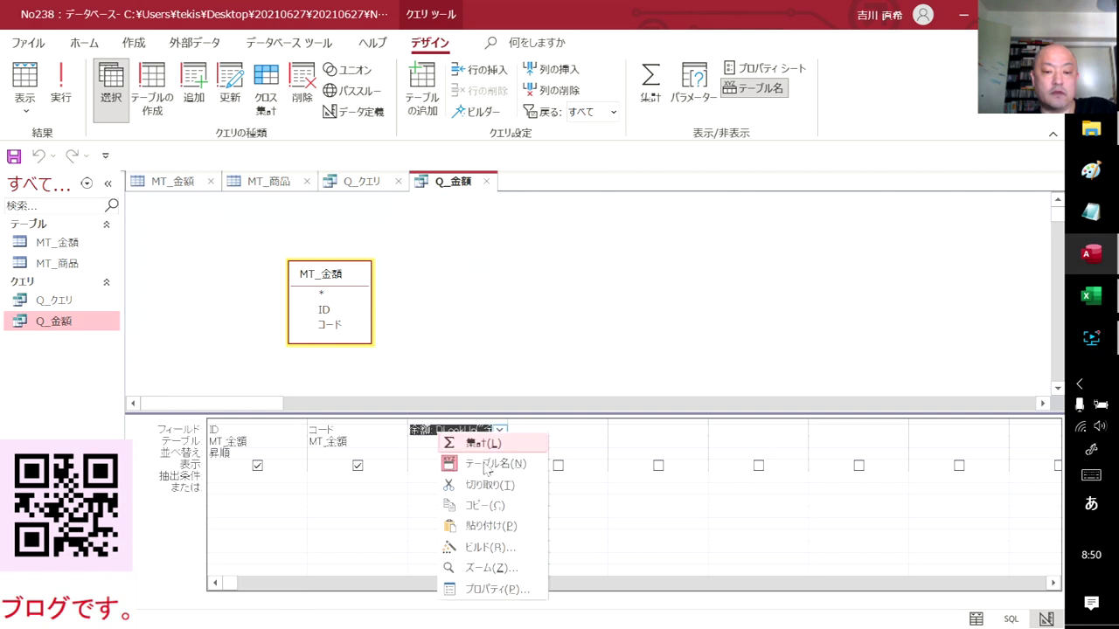
{"action": "left_click", "coordinate": [505, 568]}
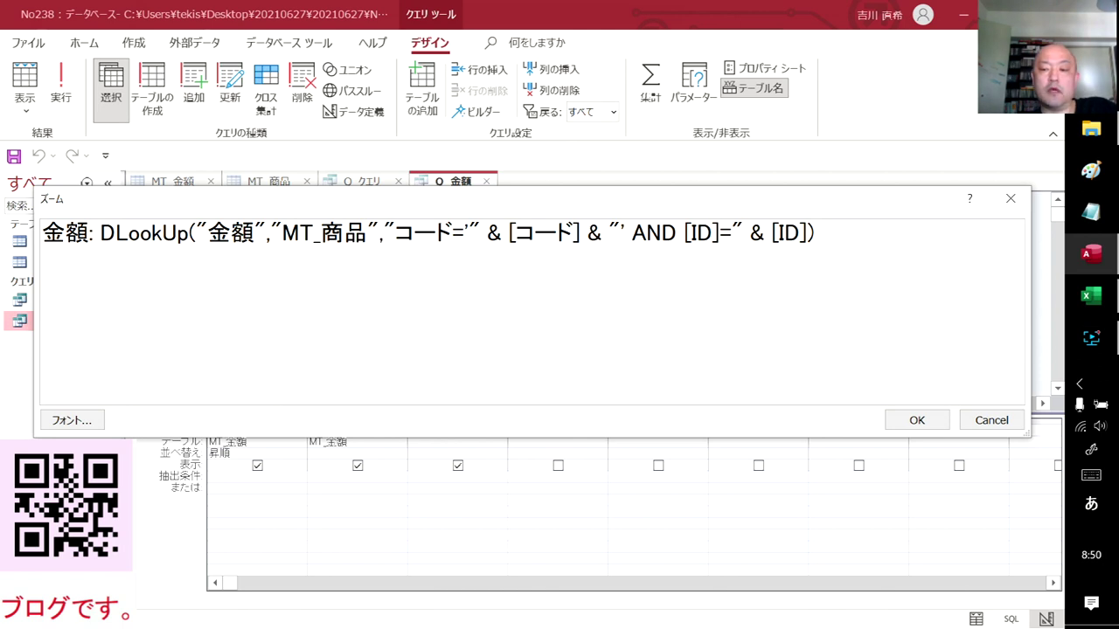
Close the Zoom box, return to Q_クエリ, and run it to show its 8 records
{"action": "left_click", "coordinate": [921, 425]}
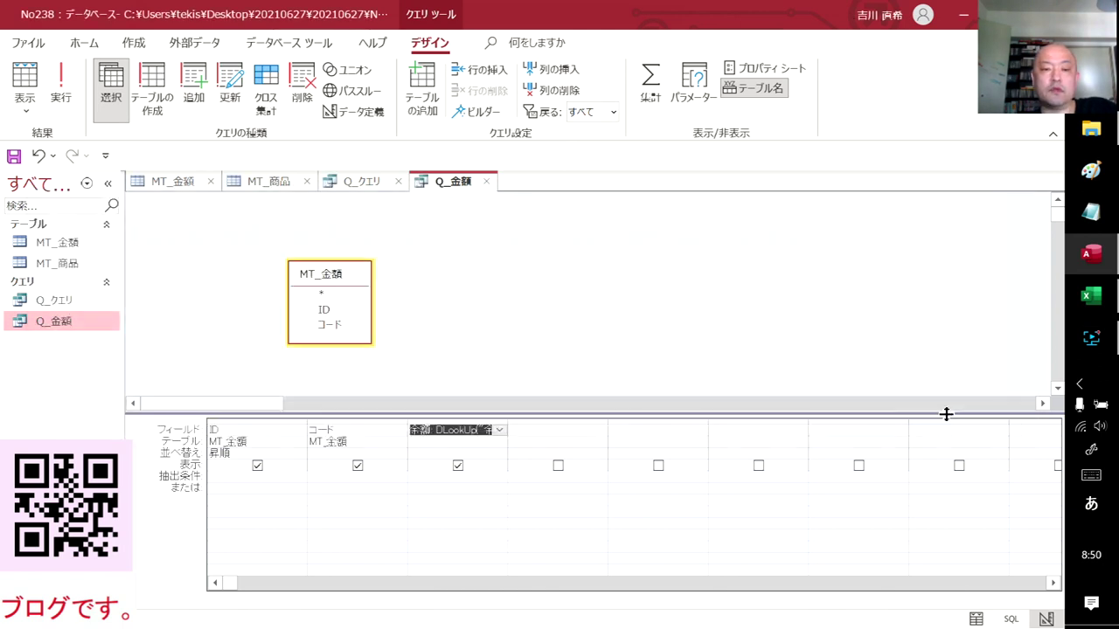
{"action": "left_click", "coordinate": [356, 182]}
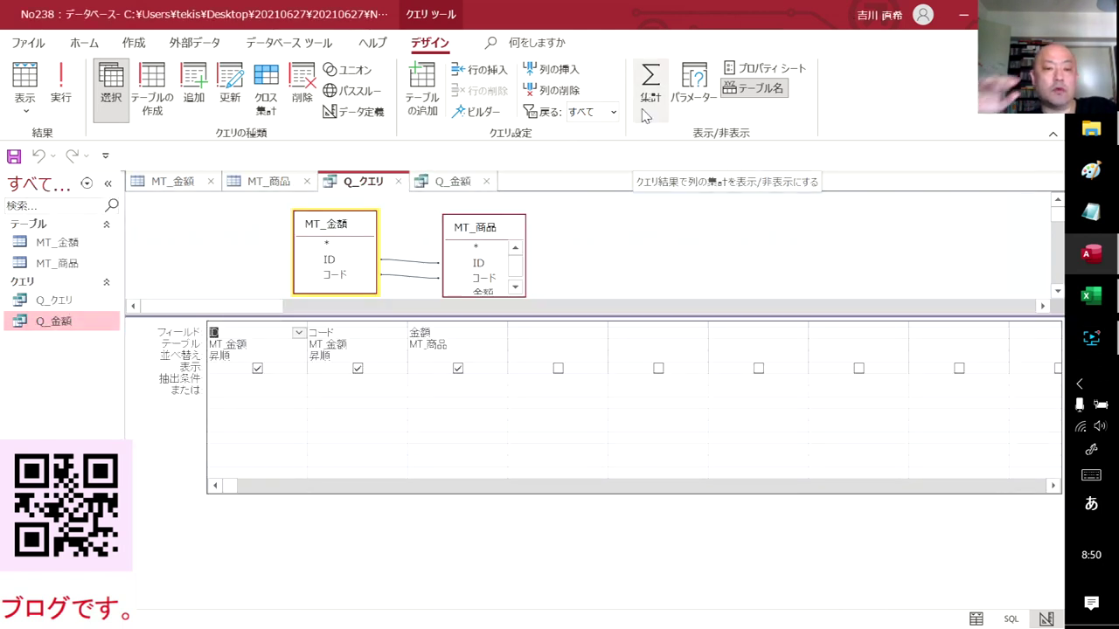
{"action": "left_click", "coordinate": [61, 91]}
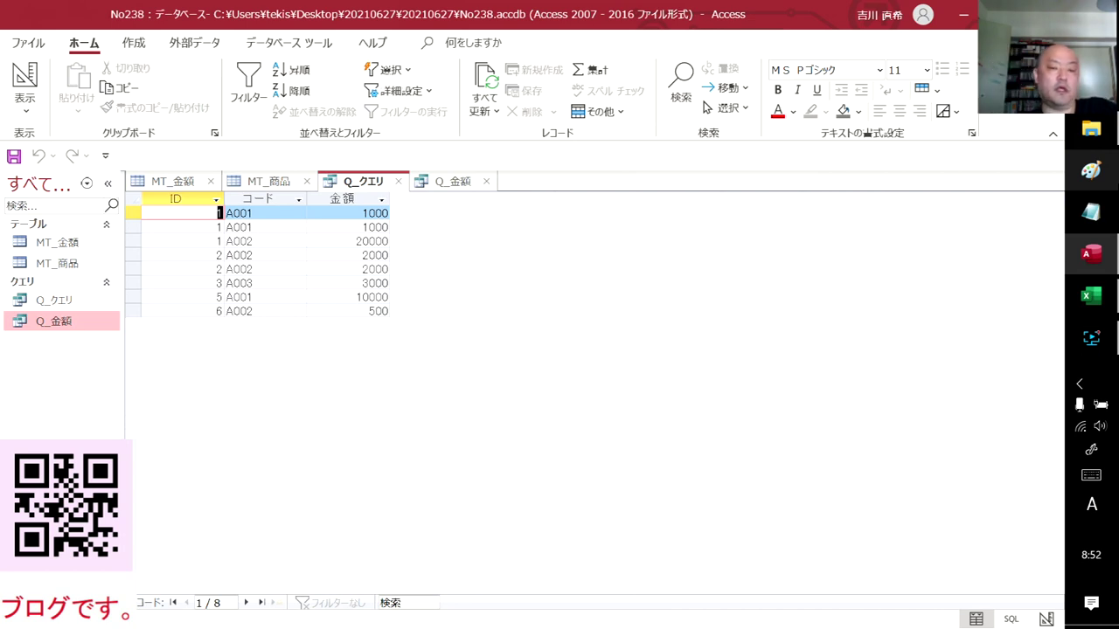
In Excel, inspect the ID in A2, the コード in B2, and D2's =A2&B2 formula
{"action": "left_click", "coordinate": [1091, 295]}
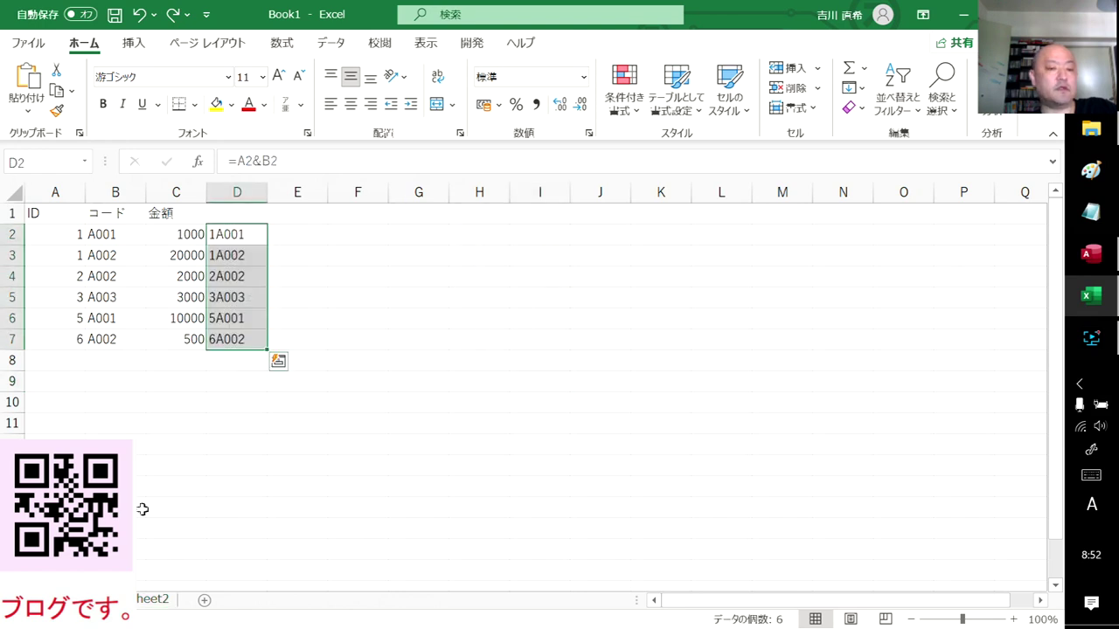
{"action": "left_click", "coordinate": [149, 474]}
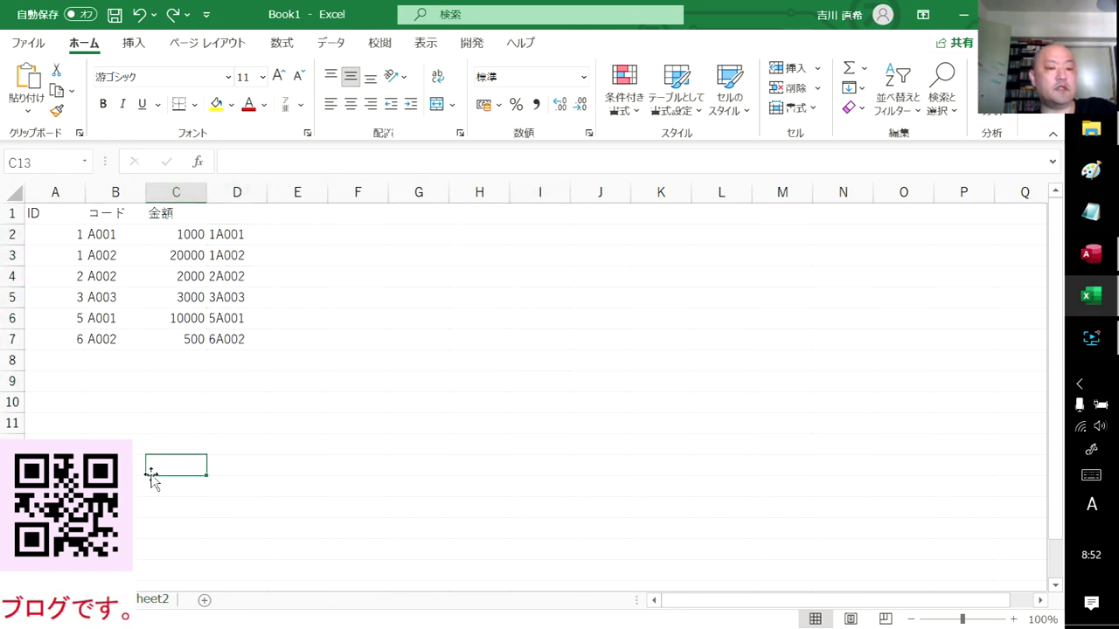
{"action": "left_click", "coordinate": [61, 234]}
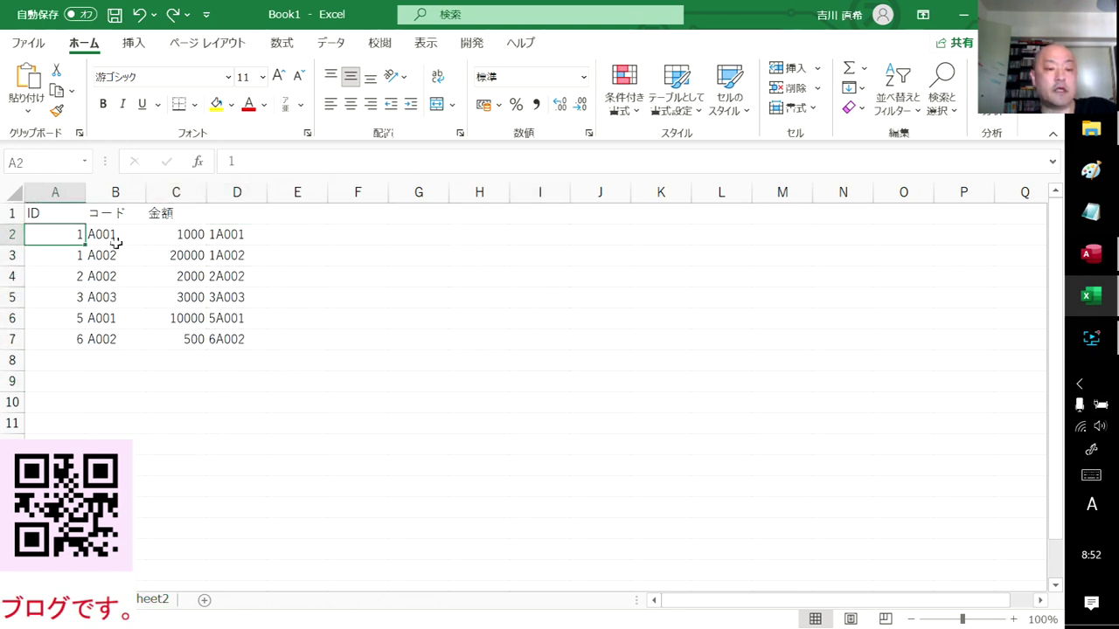
{"action": "left_click", "coordinate": [111, 233]}
{"action": "left_click", "coordinate": [75, 235]}
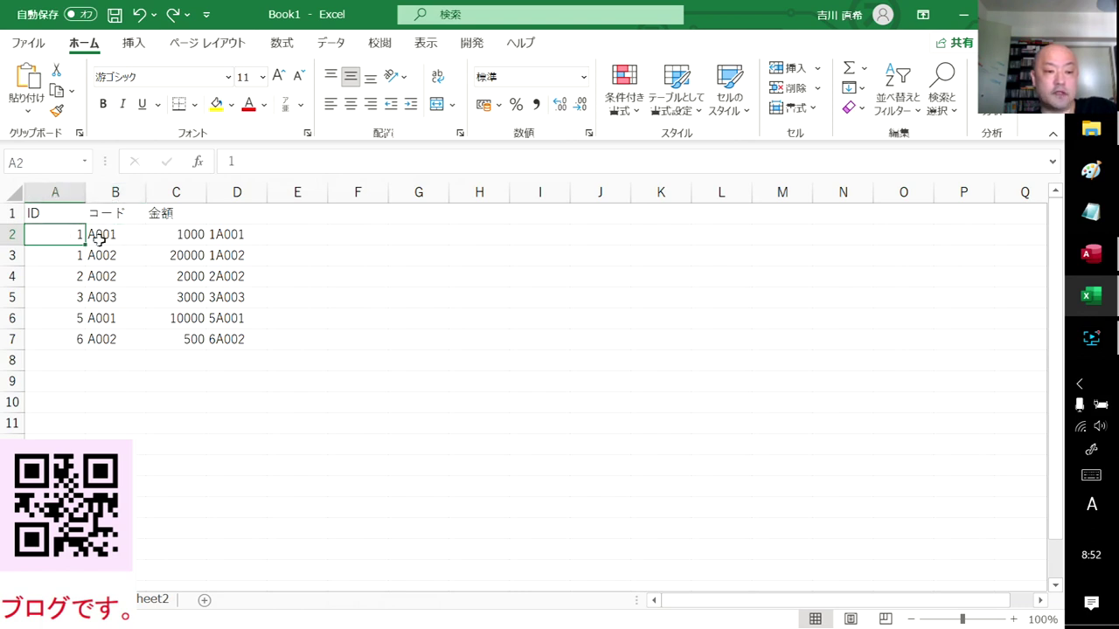
{"action": "left_click", "coordinate": [94, 236]}
{"action": "left_click", "coordinate": [229, 232]}
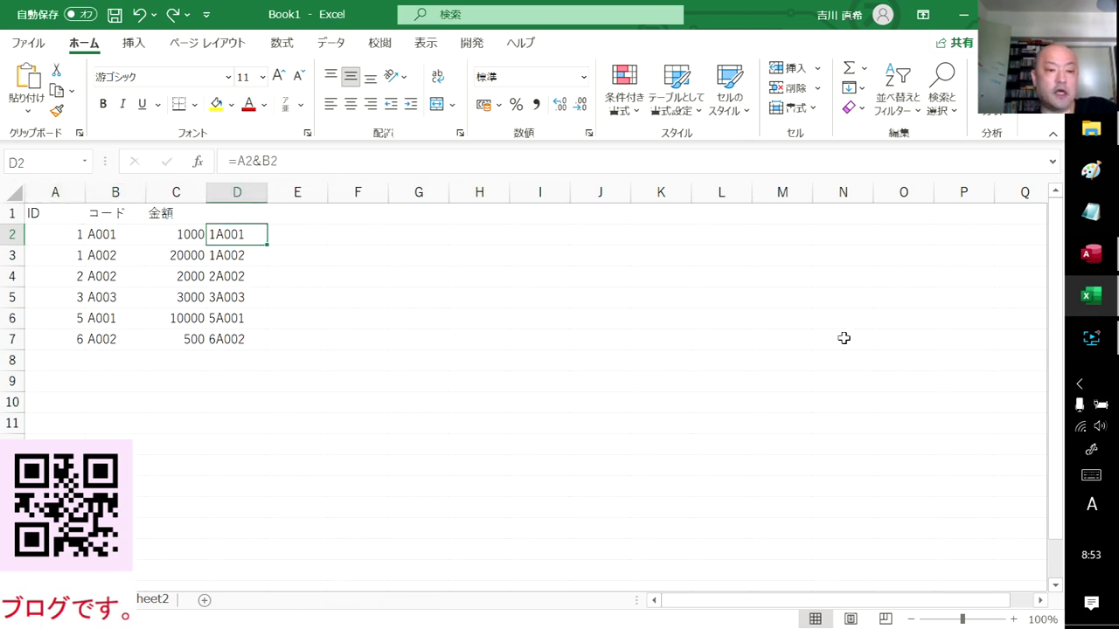